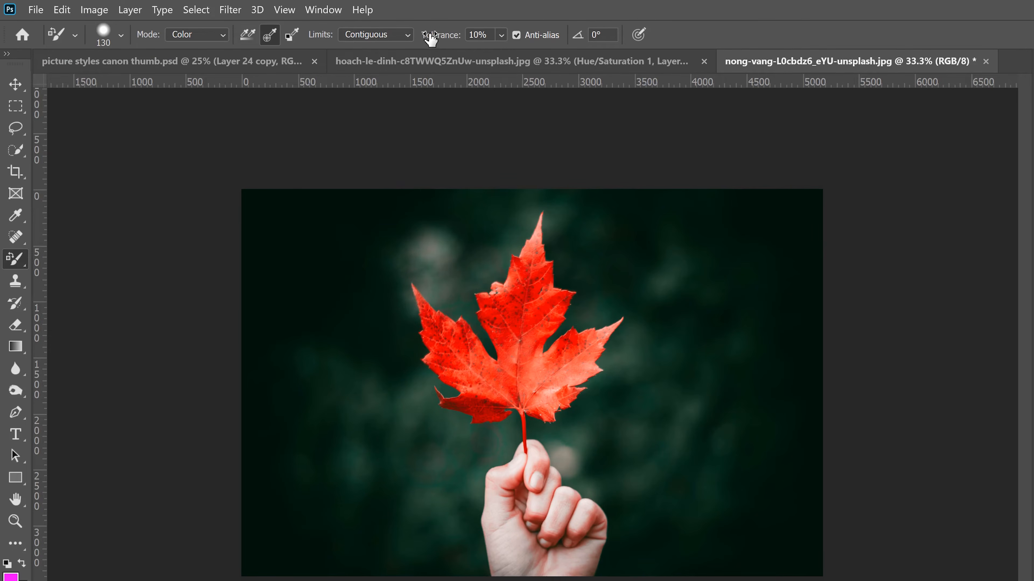
# Configure the Color Replacement tool with 75% tolerance, continuous sampling and Color mode
pyautogui.click(501, 35)
pyautogui.moveTo(513, 54); pyautogui.dragTo(562, 58)
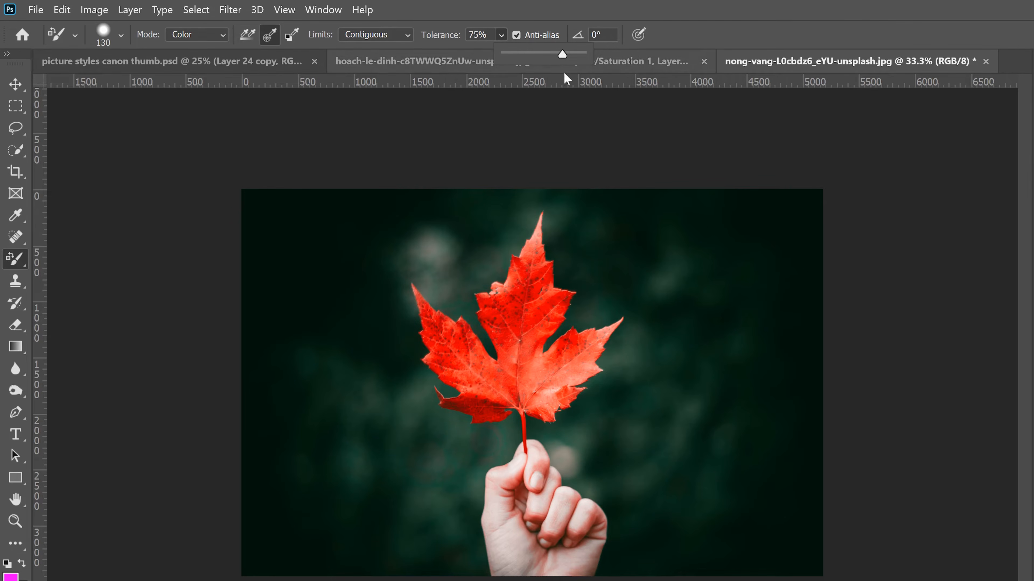
pyautogui.click(269, 38)
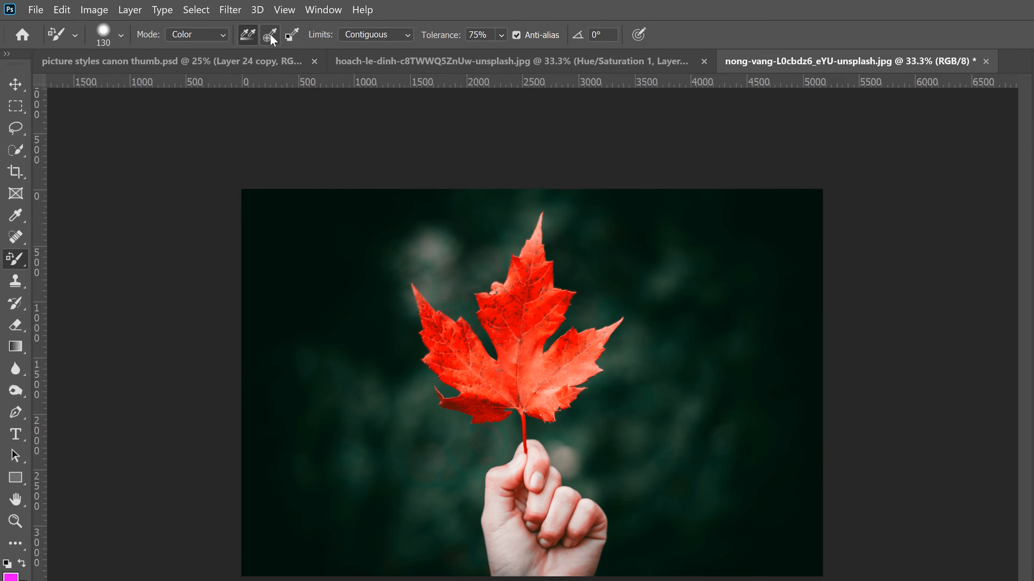
pyautogui.click(270, 35)
pyautogui.click(222, 36)
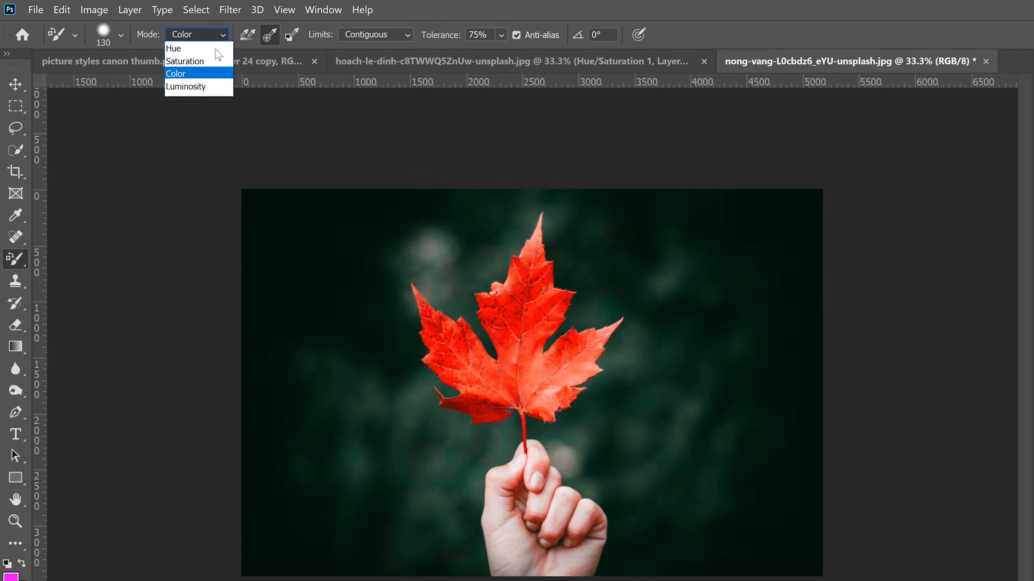
pyautogui.click(193, 74)
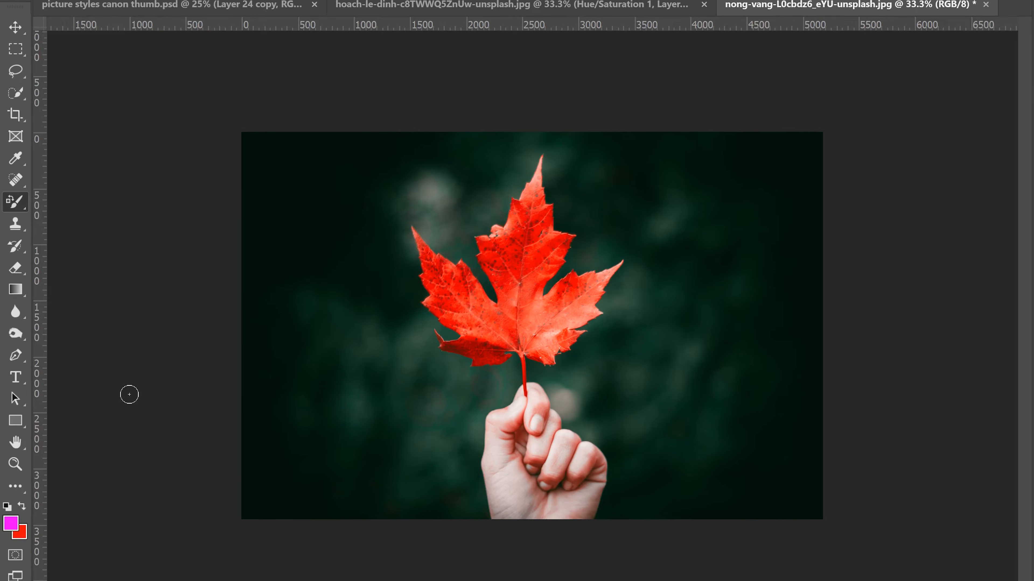
# Set the foreground color to magenta f953ff
pyautogui.click(11, 487)
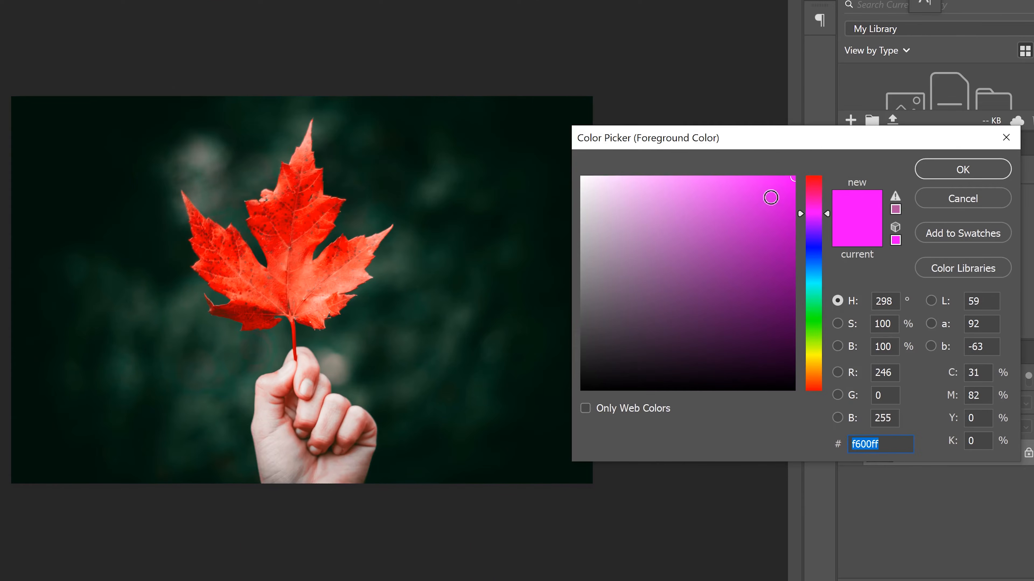
pyautogui.click(775, 207)
pyautogui.moveTo(775, 208)
pyautogui.mouseDown()
pyautogui.moveTo(796, 174)
pyautogui.moveTo(745, 201)
pyautogui.moveTo(726, 162)
pyautogui.mouseUp()
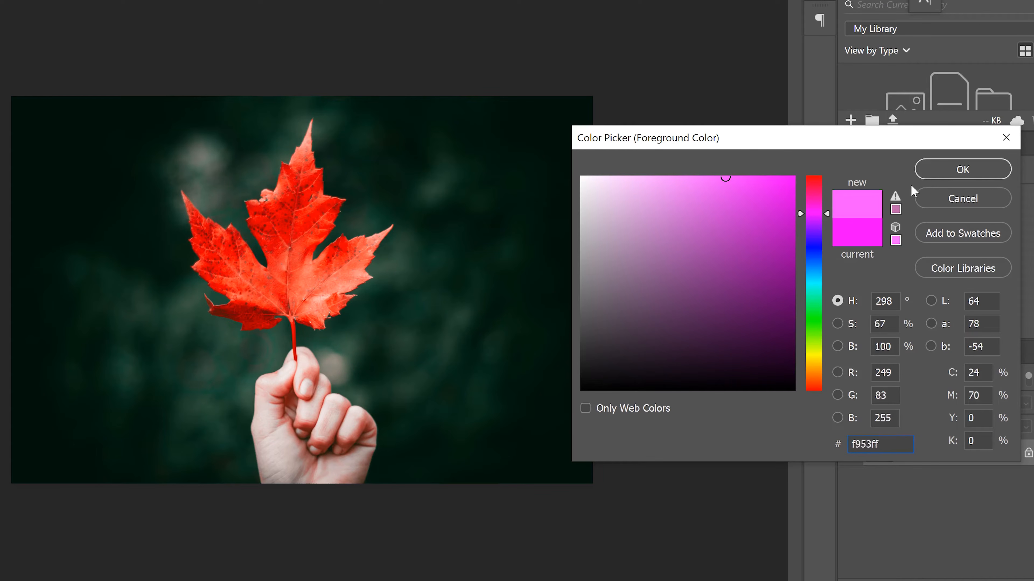
pyautogui.click(961, 169)
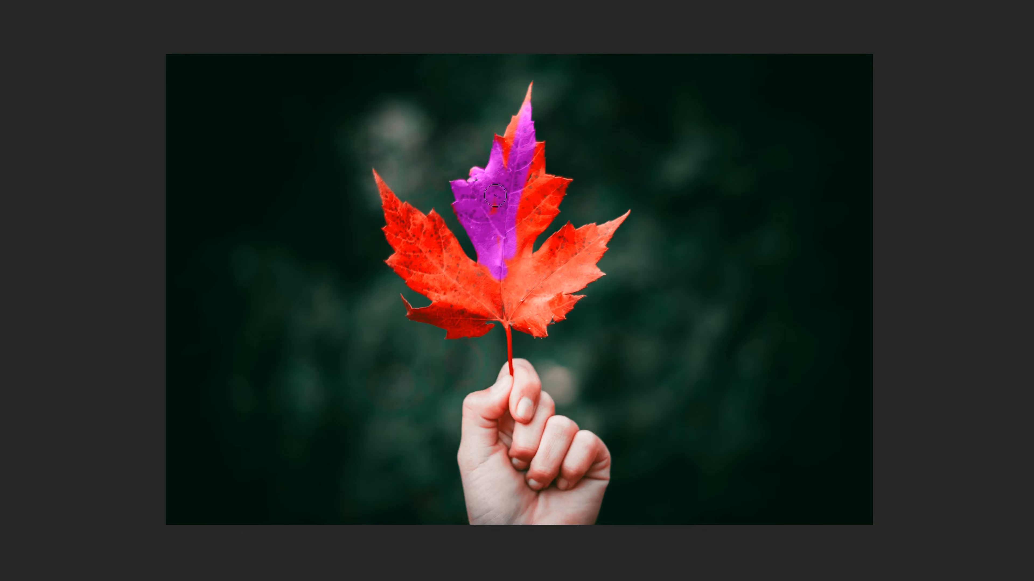
# Paint over the whole maple leaf to recolor it magenta
pyautogui.moveTo(517, 165); pyautogui.dragTo(534, 172)
pyautogui.moveTo(537, 235)
pyautogui.mouseDown()
pyautogui.moveTo(560, 151)
pyautogui.moveTo(549, 194)
pyautogui.mouseUp()
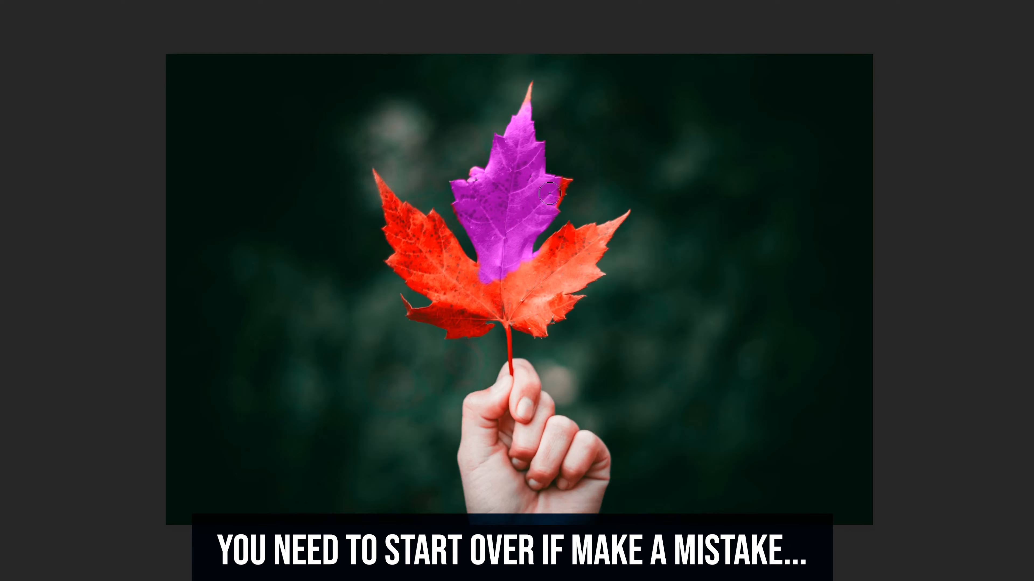
pyautogui.moveTo(529, 232)
pyautogui.mouseDown()
pyautogui.moveTo(569, 285)
pyautogui.moveTo(617, 231)
pyautogui.mouseUp()
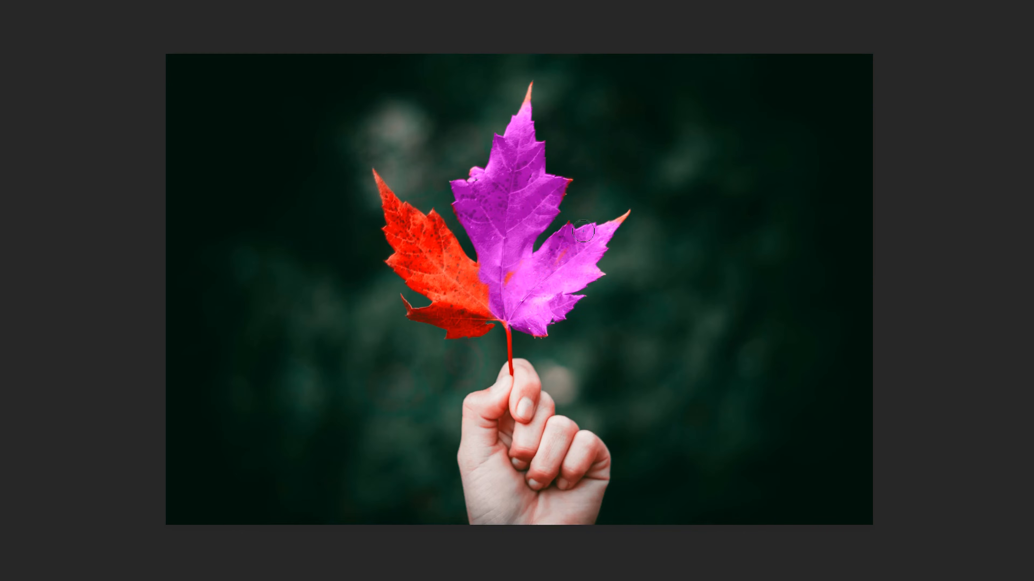
pyautogui.moveTo(351, 151); pyautogui.dragTo(381, 177)
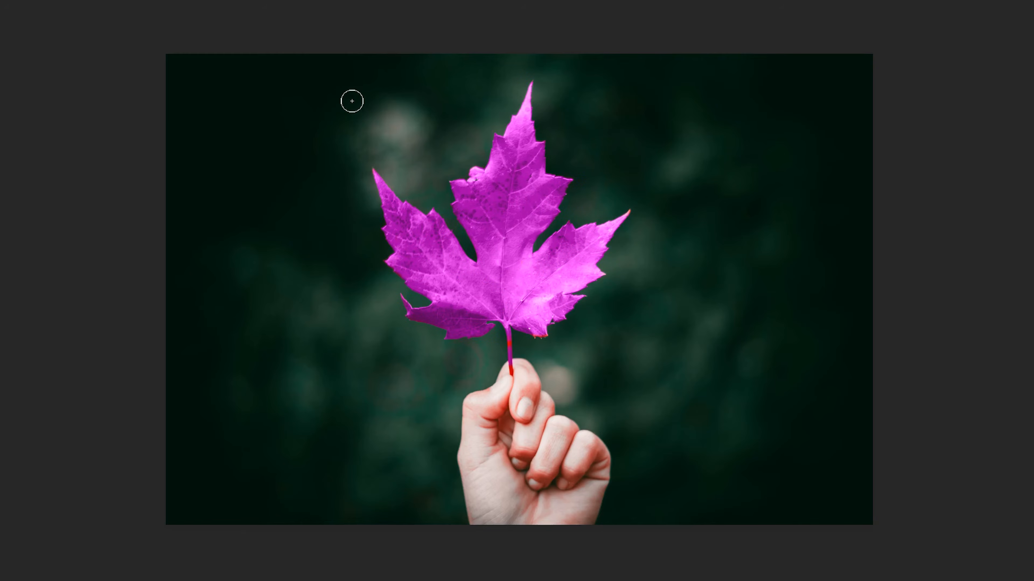
# Add a Hue/Saturation adjustment layer above the Background
pyautogui.rightClick(12, 139)
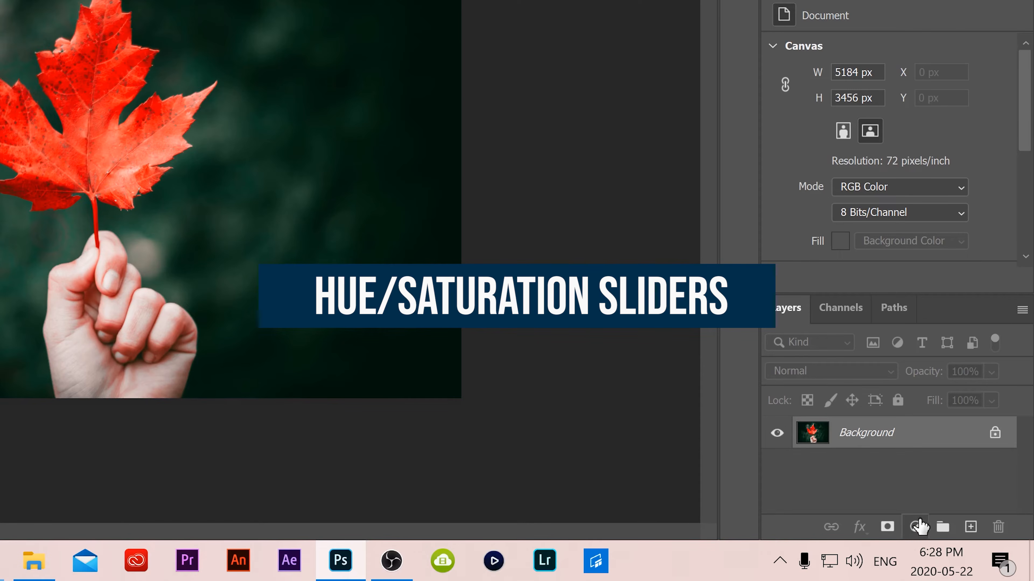
pyautogui.click(916, 528)
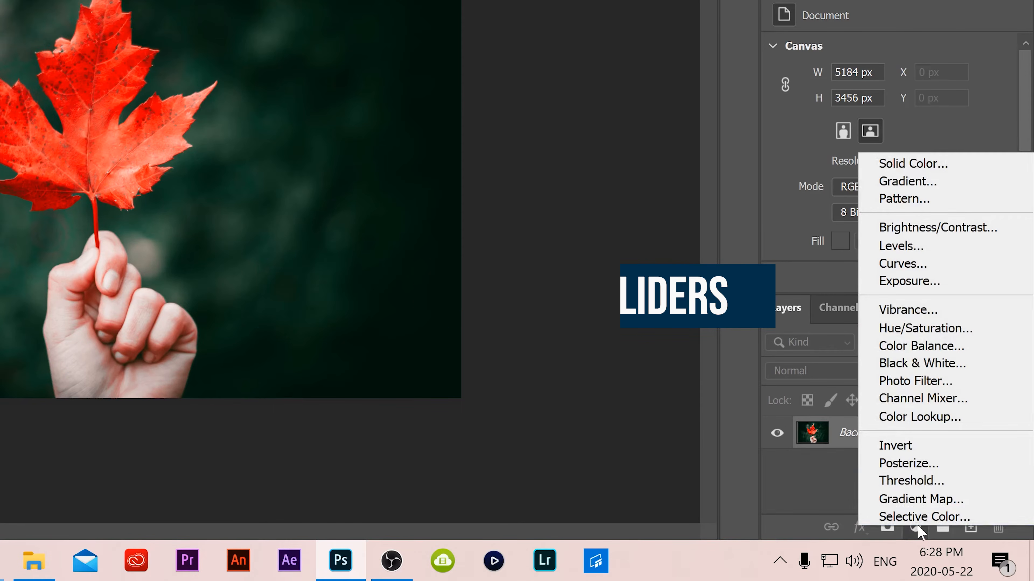
pyautogui.click(935, 329)
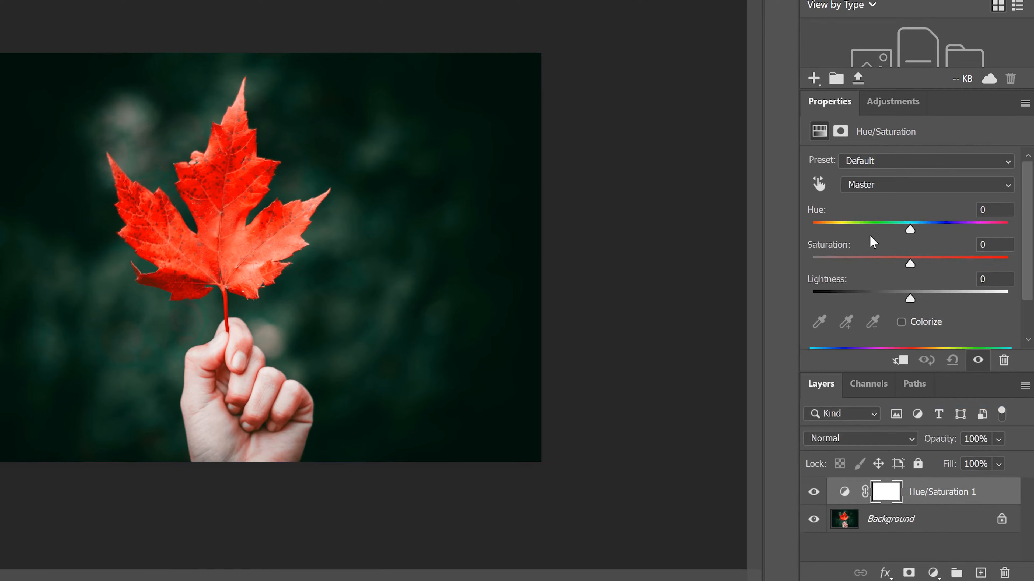
# Set the master Hue to -1, Saturation to +2 and Lightness to +4
pyautogui.moveTo(909, 231); pyautogui.dragTo(915, 301)
pyautogui.moveTo(1029, 226); pyautogui.dragTo(1025, 249)
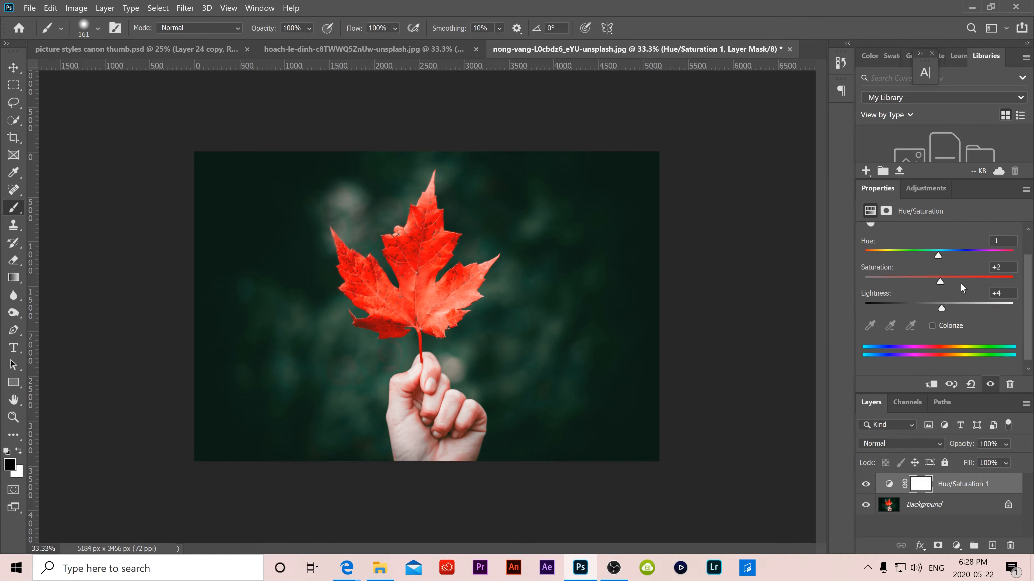
pyautogui.scroll(2, 1028, 310)
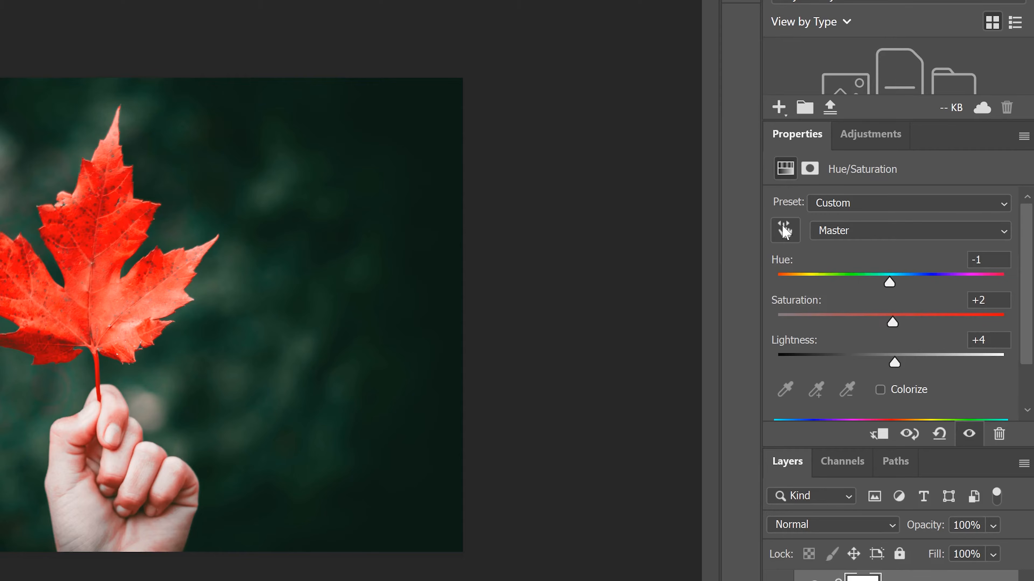
# Sample the leaf with the targeted adjustment tool and set the edited range to Reds
pyautogui.click(786, 226)
pyautogui.click(104, 238)
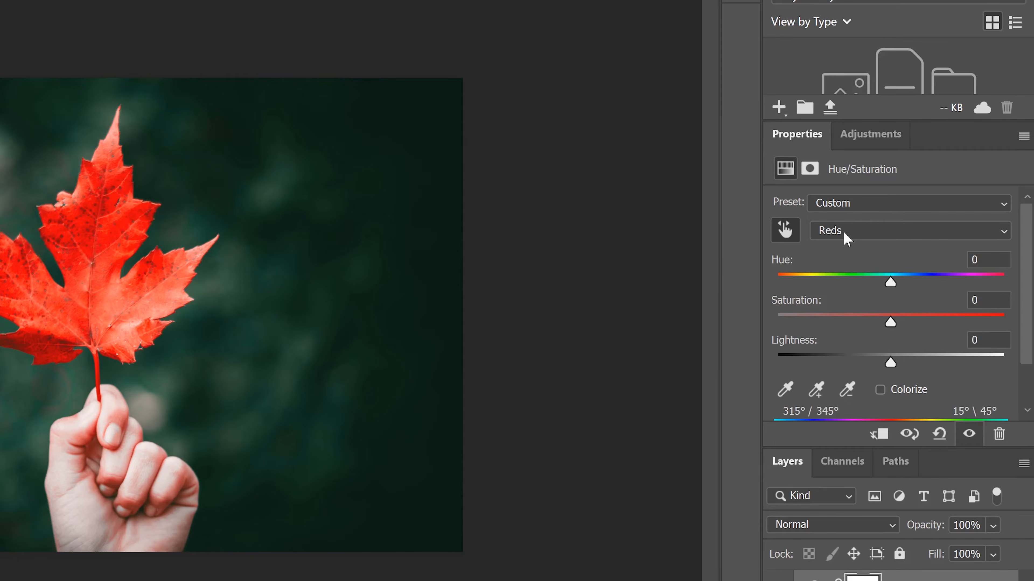
pyautogui.click(855, 234)
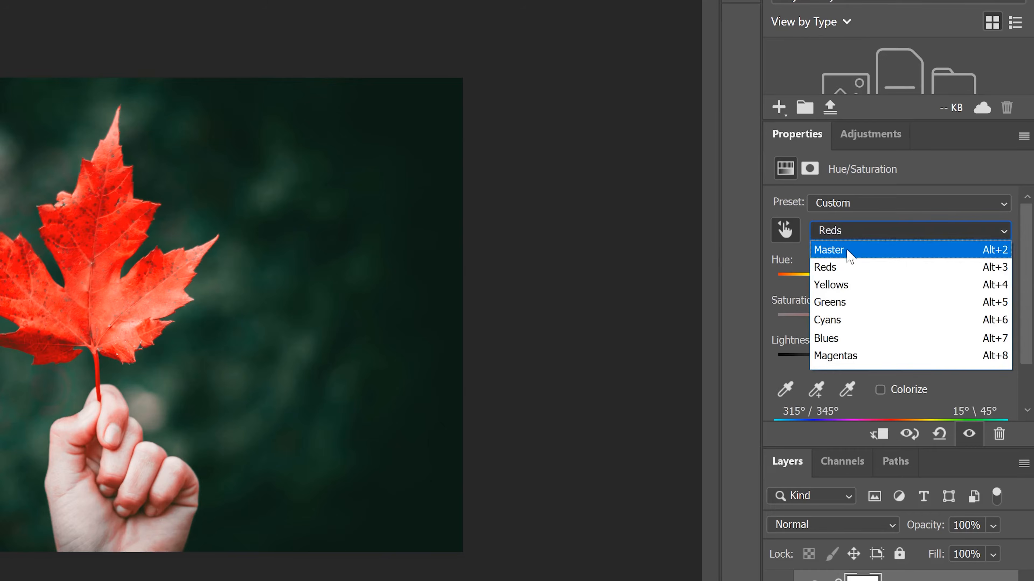
pyautogui.click(851, 250)
pyautogui.click(854, 235)
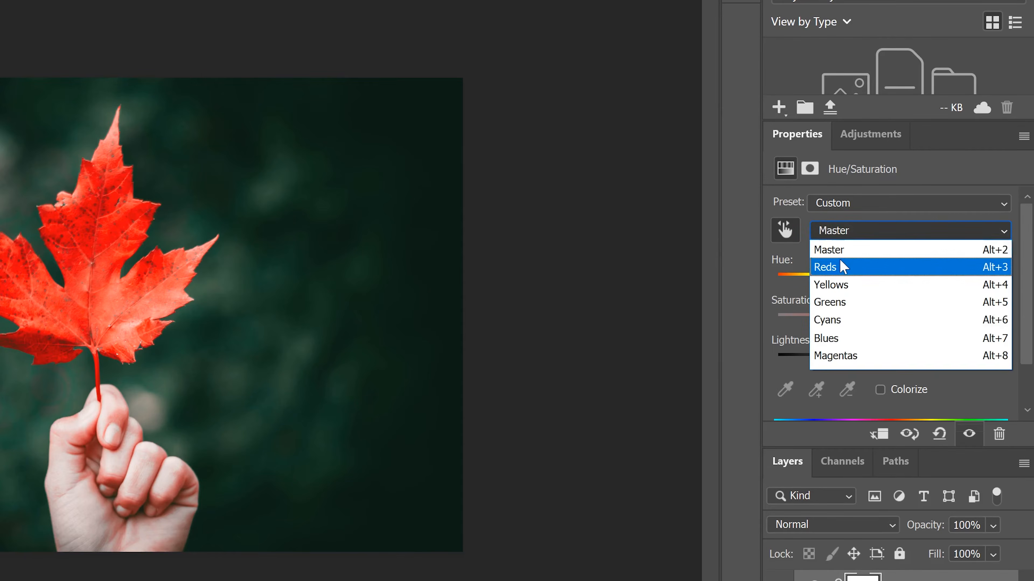
pyautogui.click(845, 268)
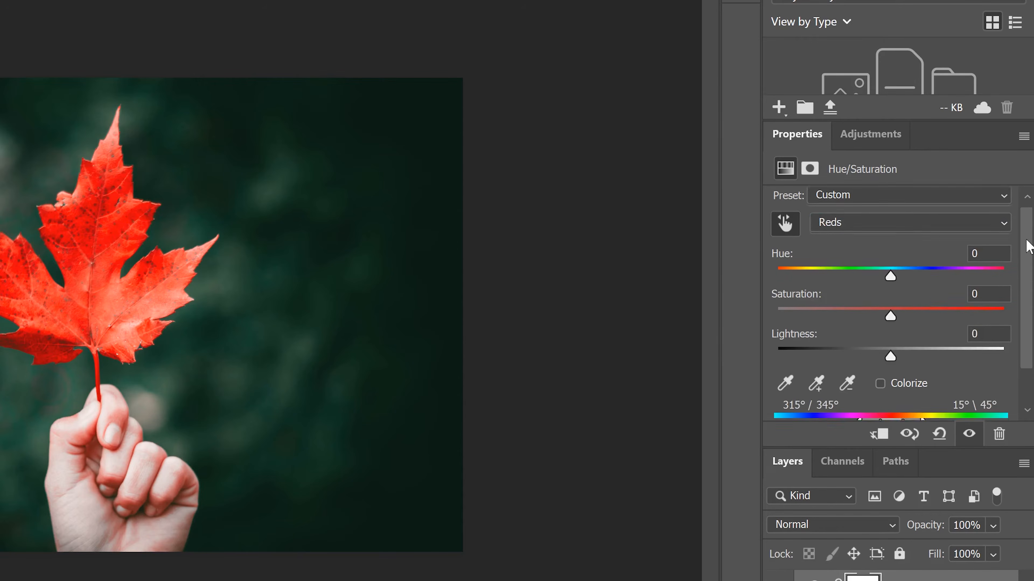
# Widen the Reds color range to 317°/345° and 15°\54°
pyautogui.scroll(-3, 1023, 240)
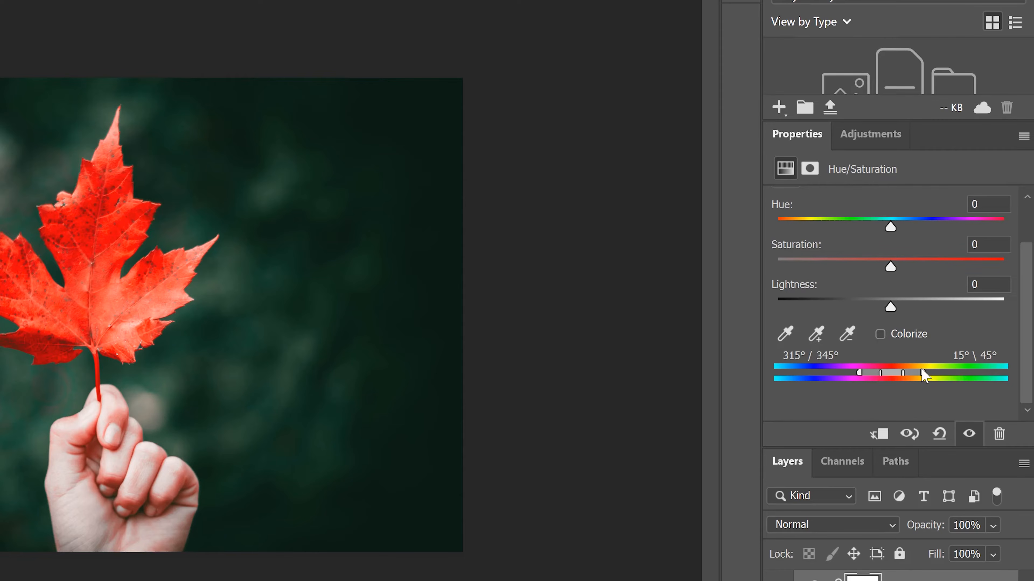
pyautogui.moveTo(928, 372)
pyautogui.mouseDown()
pyautogui.moveTo(958, 374)
pyautogui.moveTo(927, 375)
pyautogui.mouseUp()
pyautogui.moveTo(859, 372)
pyautogui.mouseDown()
pyautogui.moveTo(839, 374)
pyautogui.moveTo(864, 374)
pyautogui.mouseUp()
pyautogui.scroll(2, 858, 346)
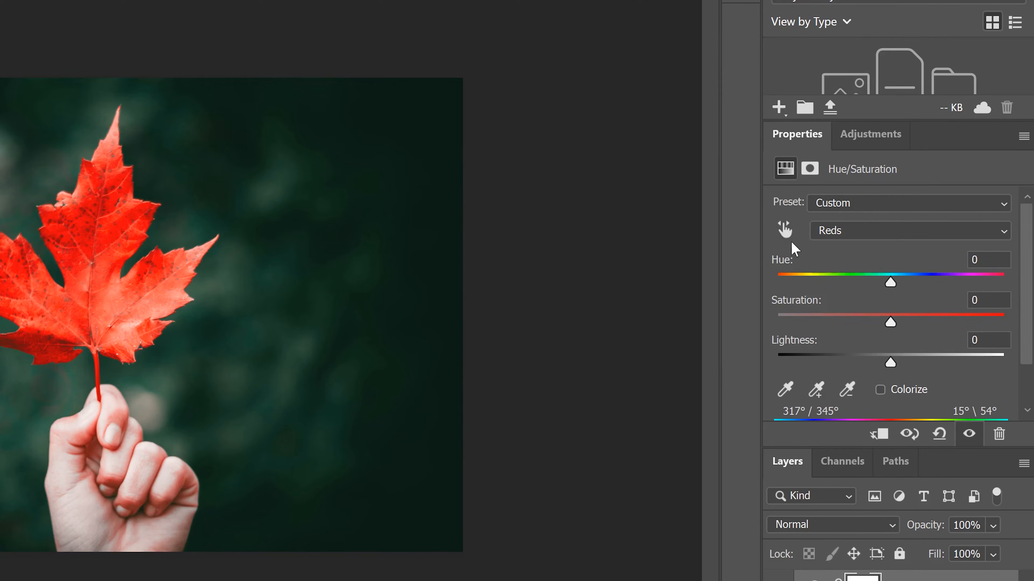
# Scrub across the leaf with the targeted adjustment tool to vary the Reds saturation
pyautogui.click(786, 235)
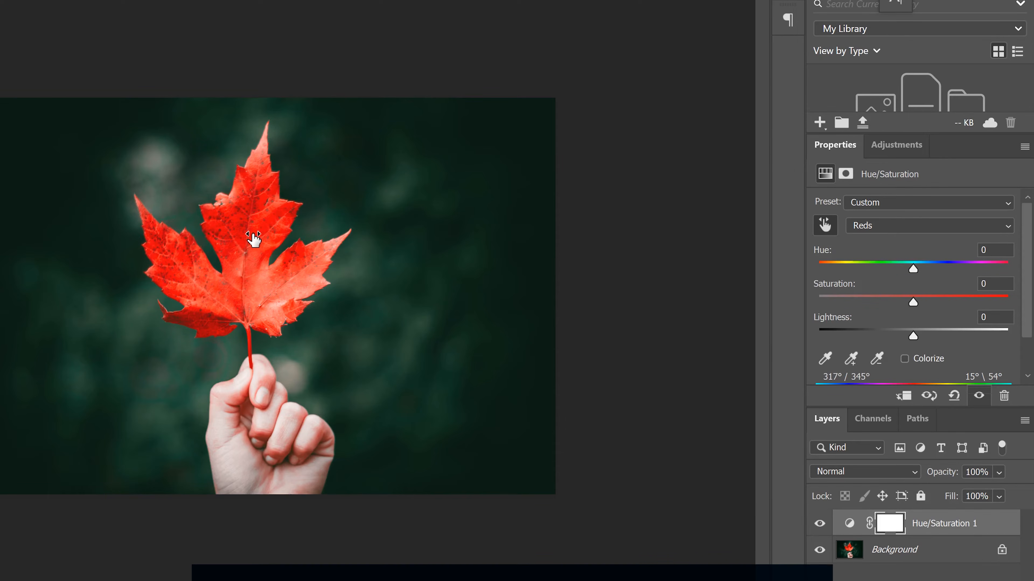
pyautogui.moveTo(253, 240); pyautogui.dragTo(485, 237)
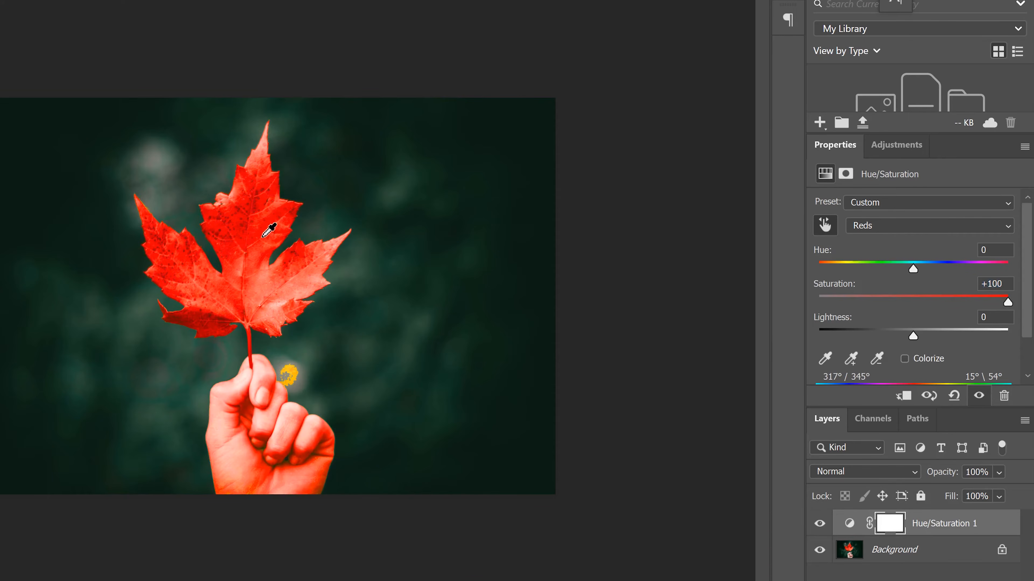
pyautogui.moveTo(228, 230); pyautogui.dragTo(67, 233)
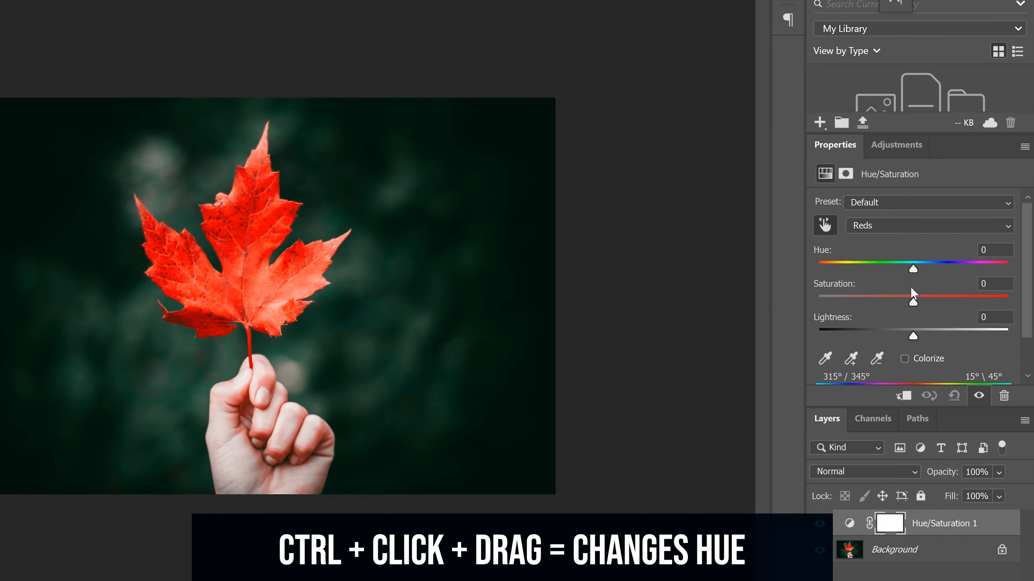
# Shift the Reds hue to +26 by scrubbing the leaf, then select the adjustment layer's mask
pyautogui.moveTo(257, 240); pyautogui.dragTo(208, 282)
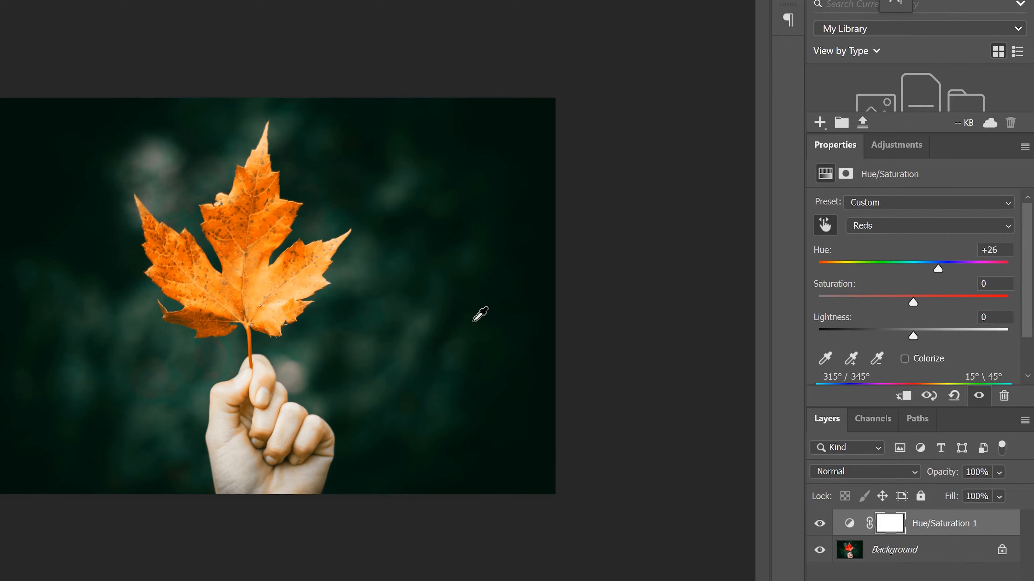
pyautogui.click(893, 525)
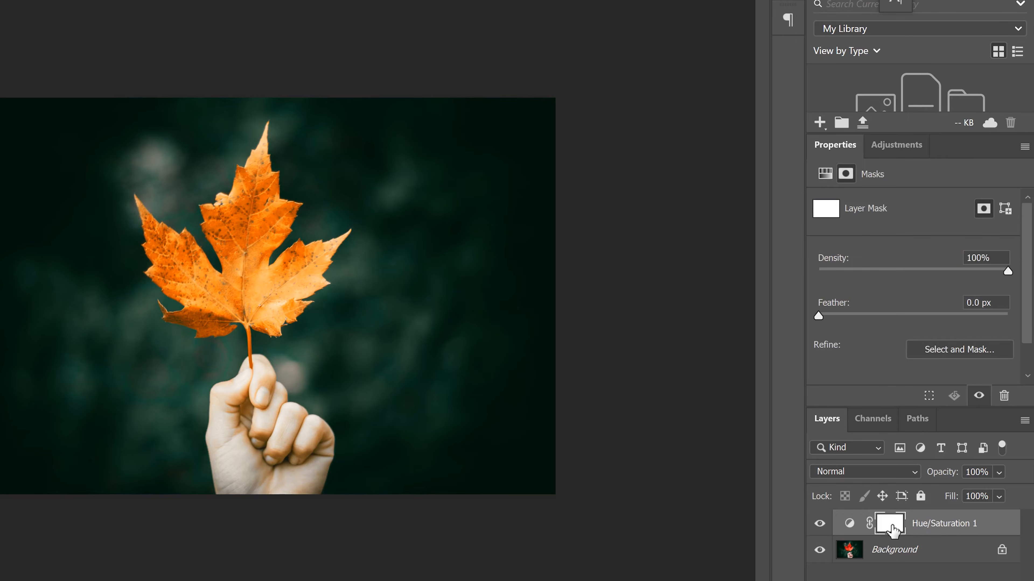
pyautogui.click(862, 526)
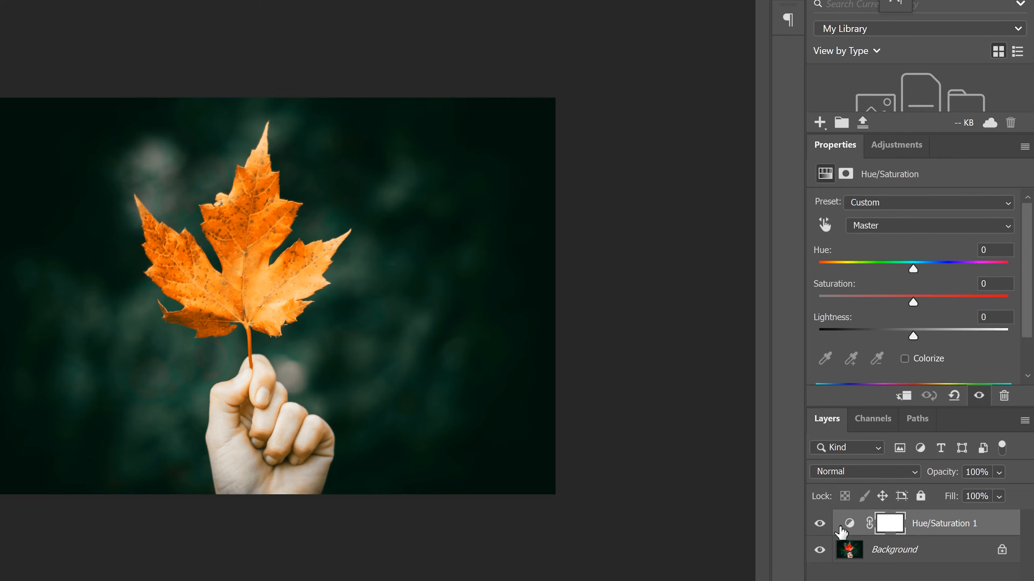
pyautogui.click(880, 528)
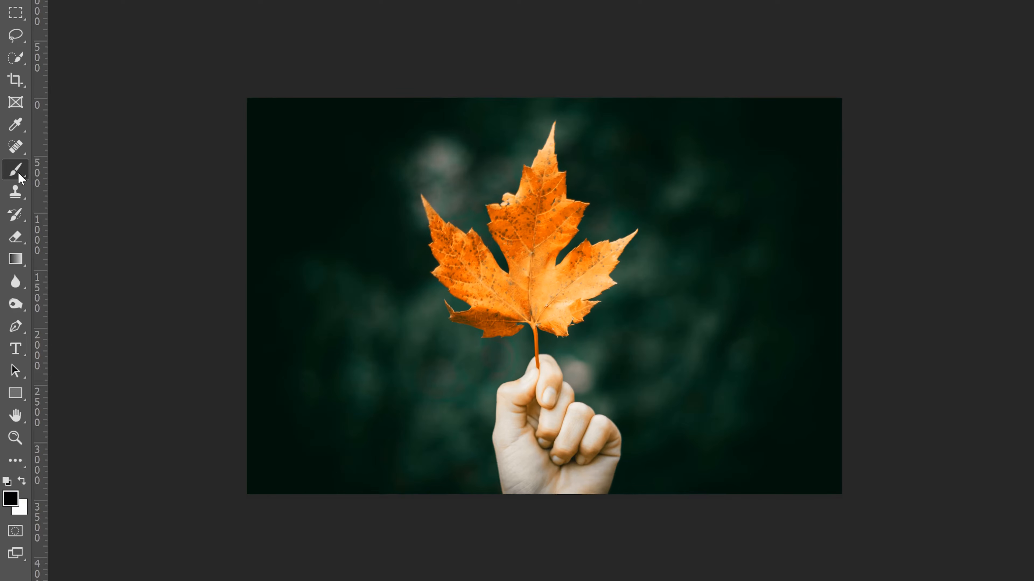
# Set up the Brush Tool with black foreground and a soft brush of about 177 px
pyautogui.rightClick(18, 174)
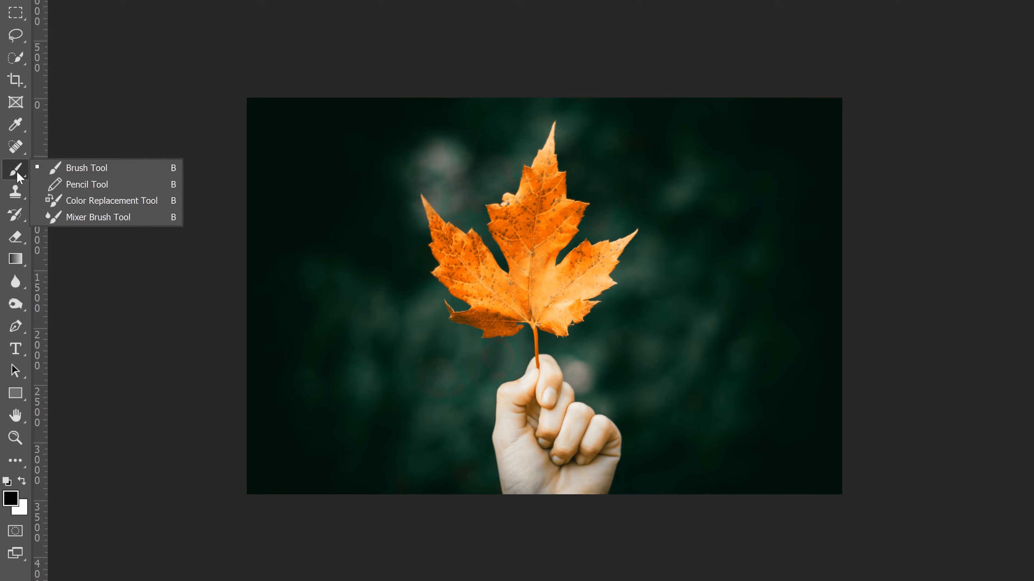
pyautogui.click(86, 169)
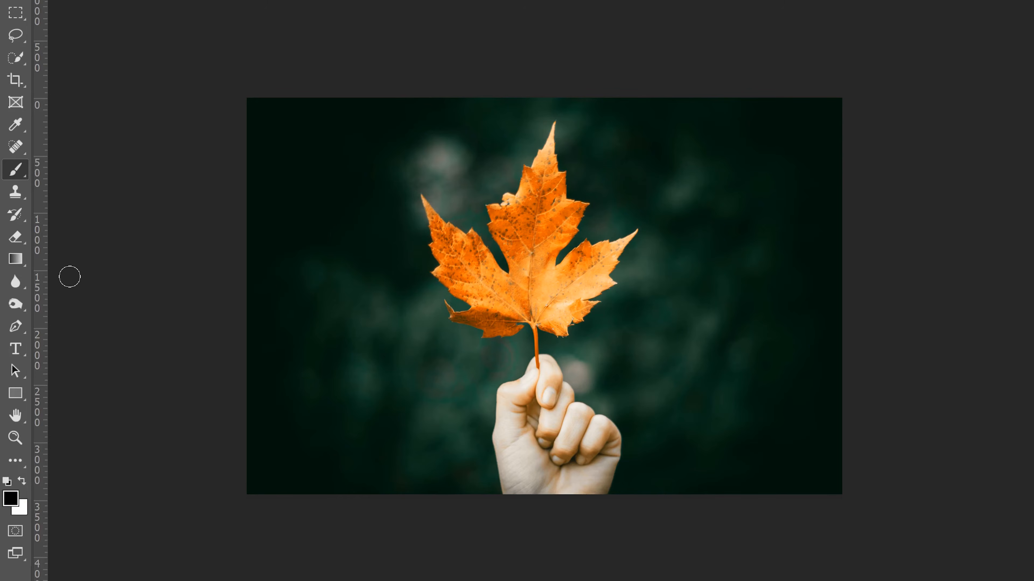
pyautogui.click(10, 500)
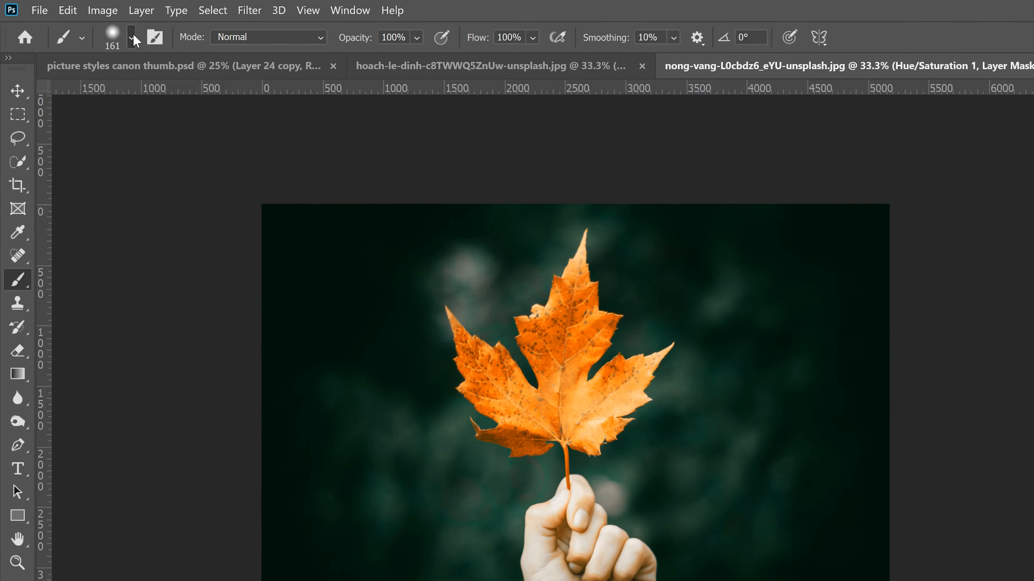
pyautogui.click(131, 36)
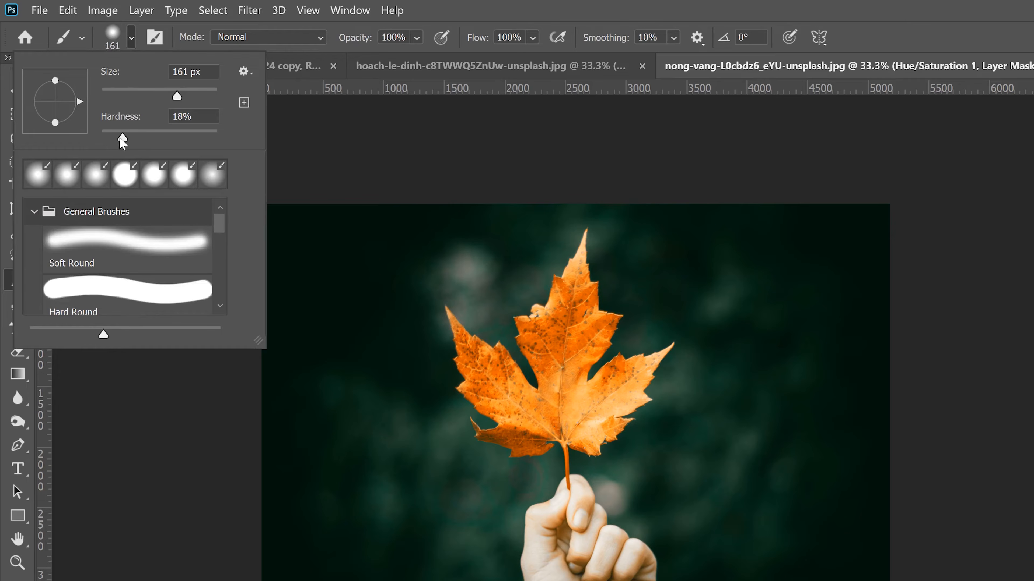
pyautogui.moveTo(178, 95)
pyautogui.mouseDown()
pyautogui.moveTo(148, 95)
pyautogui.moveTo(171, 101)
pyautogui.mouseUp()
pyautogui.moveTo(173, 92); pyautogui.dragTo(182, 98)
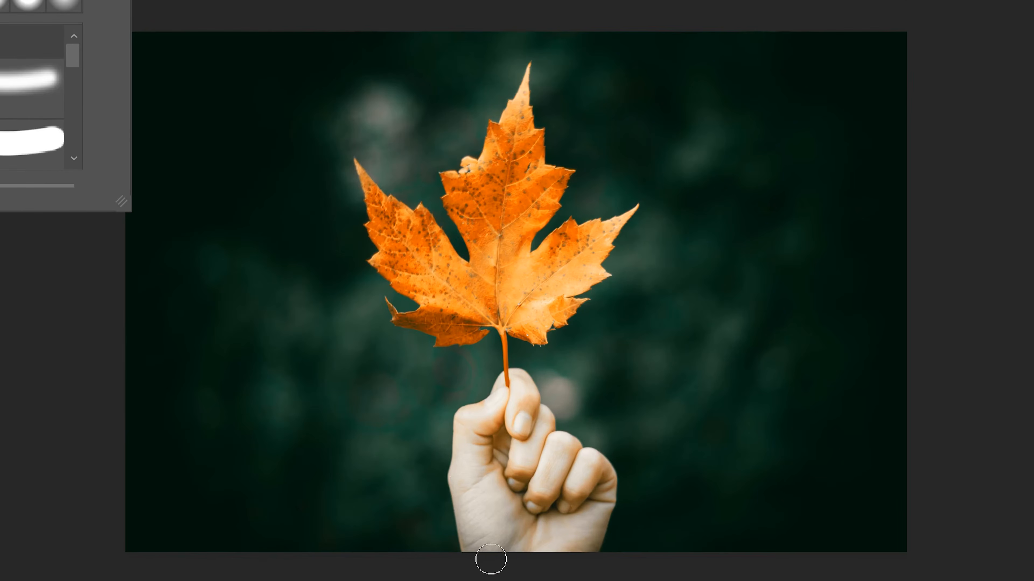
# Paint black on the mask over the hand to remove the hue shift from the skin
pyautogui.moveTo(489, 561); pyautogui.dragTo(479, 530)
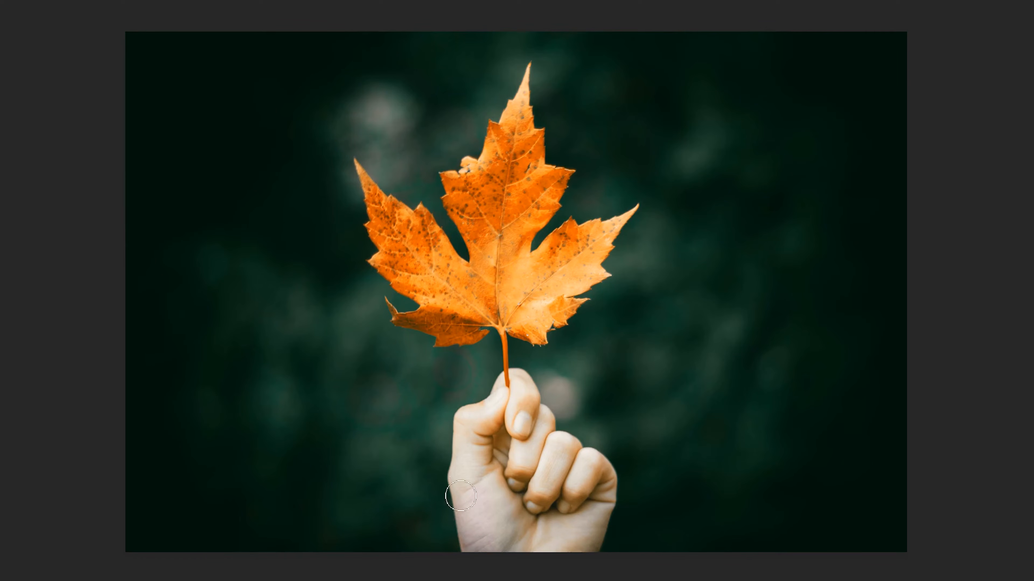
pyautogui.moveTo(461, 451)
pyautogui.mouseDown()
pyautogui.moveTo(475, 418)
pyautogui.moveTo(519, 389)
pyautogui.moveTo(555, 445)
pyautogui.moveTo(606, 476)
pyautogui.moveTo(595, 531)
pyautogui.moveTo(588, 512)
pyautogui.moveTo(557, 518)
pyautogui.moveTo(553, 485)
pyautogui.moveTo(494, 558)
pyautogui.moveTo(481, 482)
pyautogui.moveTo(506, 413)
pyautogui.moveTo(485, 506)
pyautogui.moveTo(488, 461)
pyautogui.moveTo(516, 523)
pyautogui.moveTo(570, 460)
pyautogui.moveTo(565, 491)
pyautogui.mouseUp()
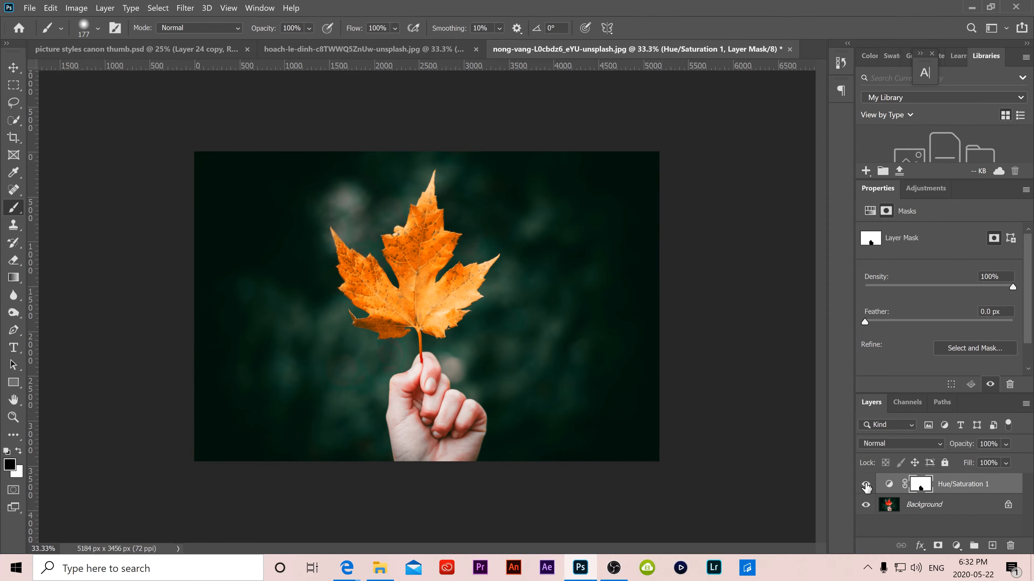
# Toggle the Hue/Saturation layer's visibility to compare before and after
pyautogui.click(866, 485)
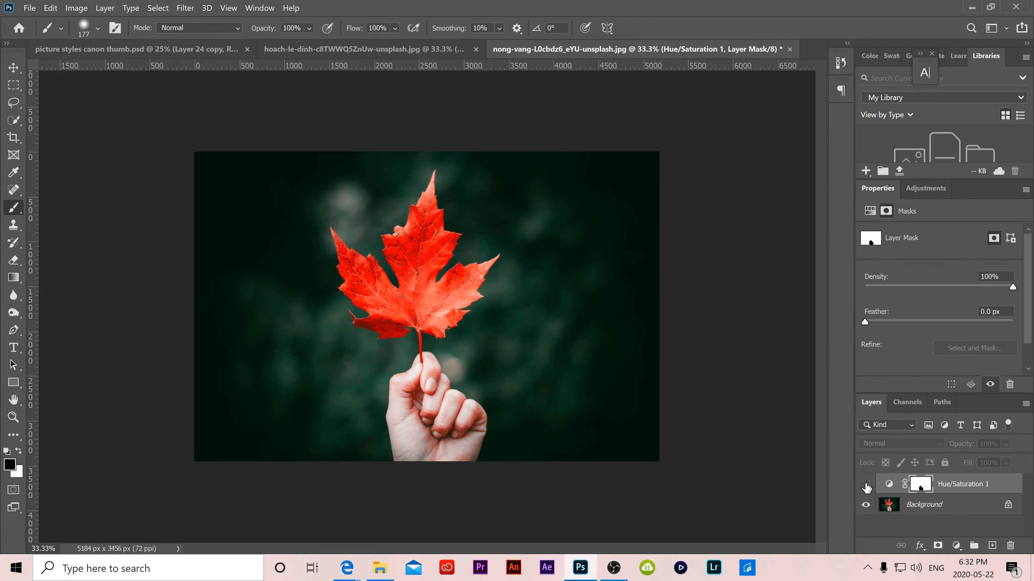
# Hide and show the Hue/Saturation layer again to compare the recolored leaf with the original
pyautogui.click(866, 485)
pyautogui.click(866, 485)
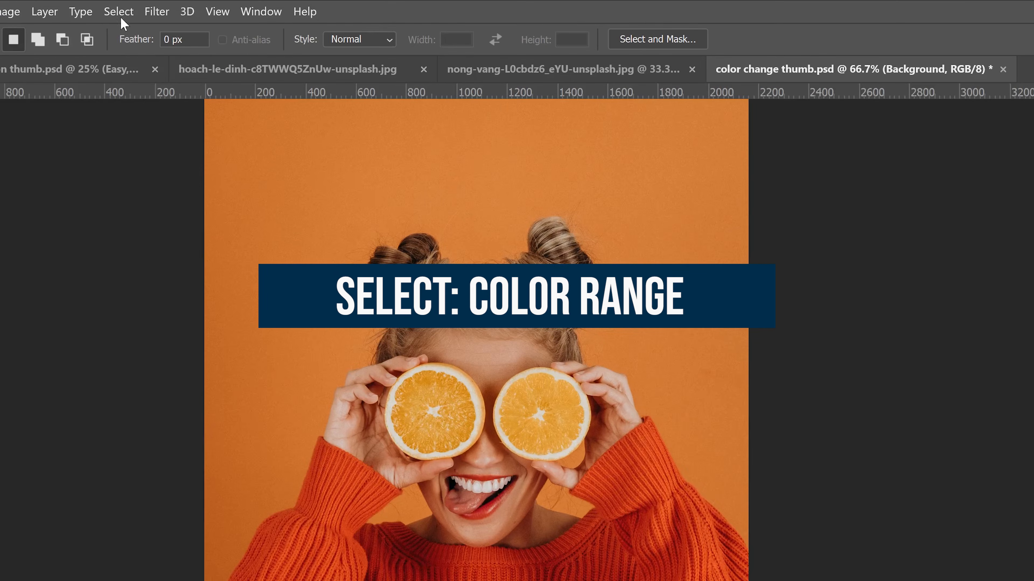
# Open Color Range, sample an orange slice, set Fuzziness to 67 and add more samples from the slice
pyautogui.click(158, 8)
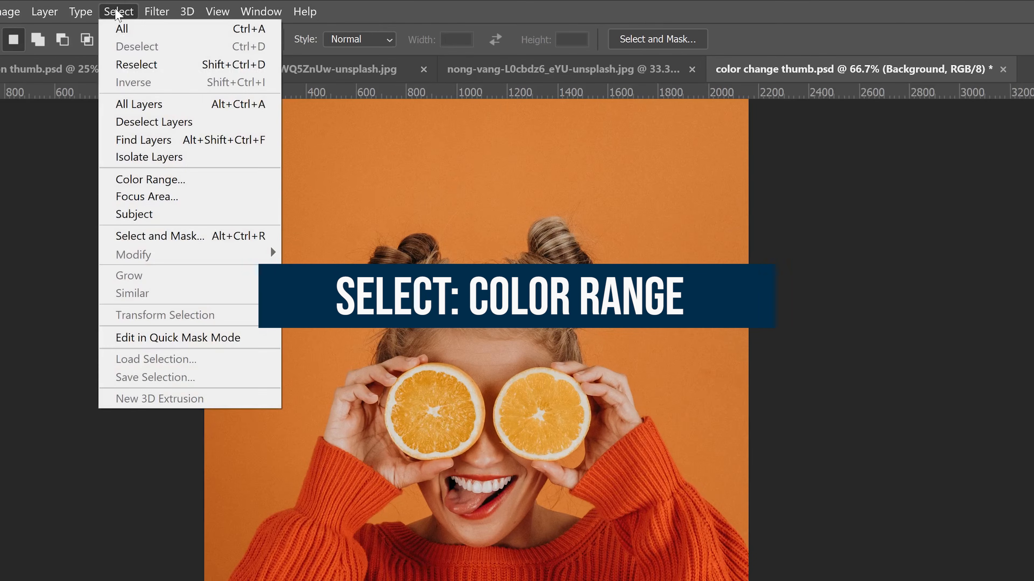
pyautogui.click(151, 180)
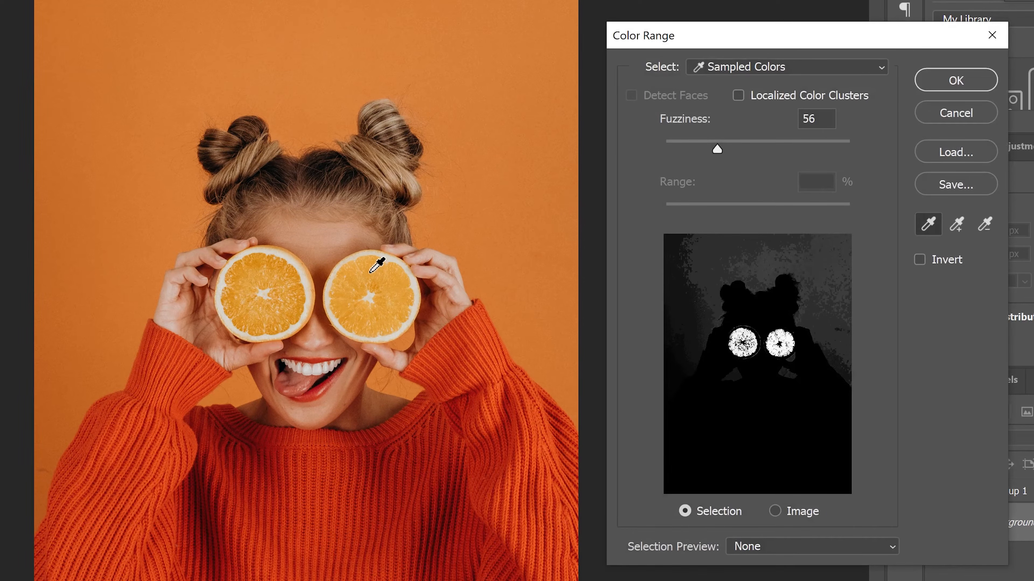
pyautogui.click(371, 272)
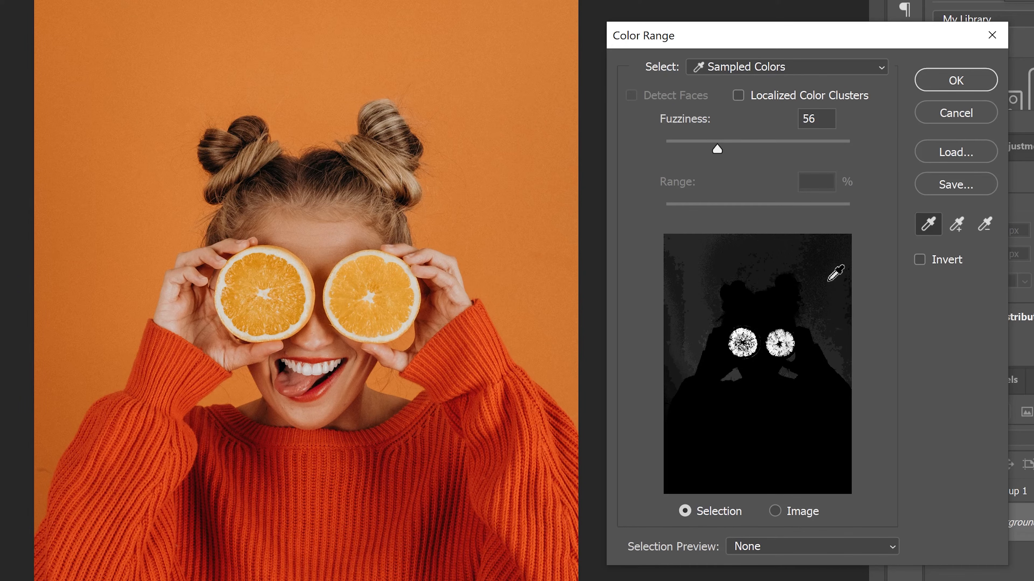
pyautogui.moveTo(716, 150); pyautogui.dragTo(728, 153)
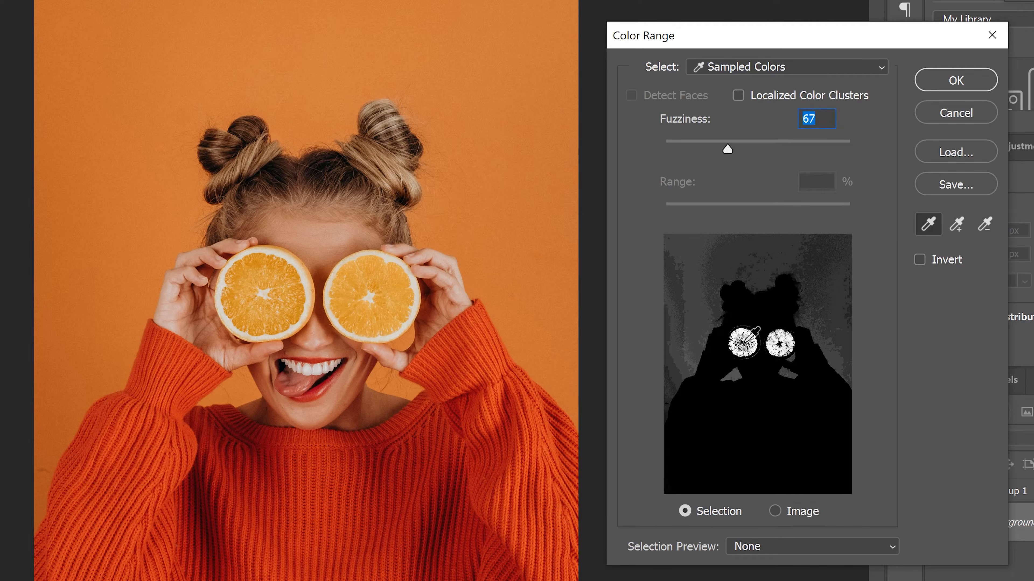
pyautogui.click(960, 231)
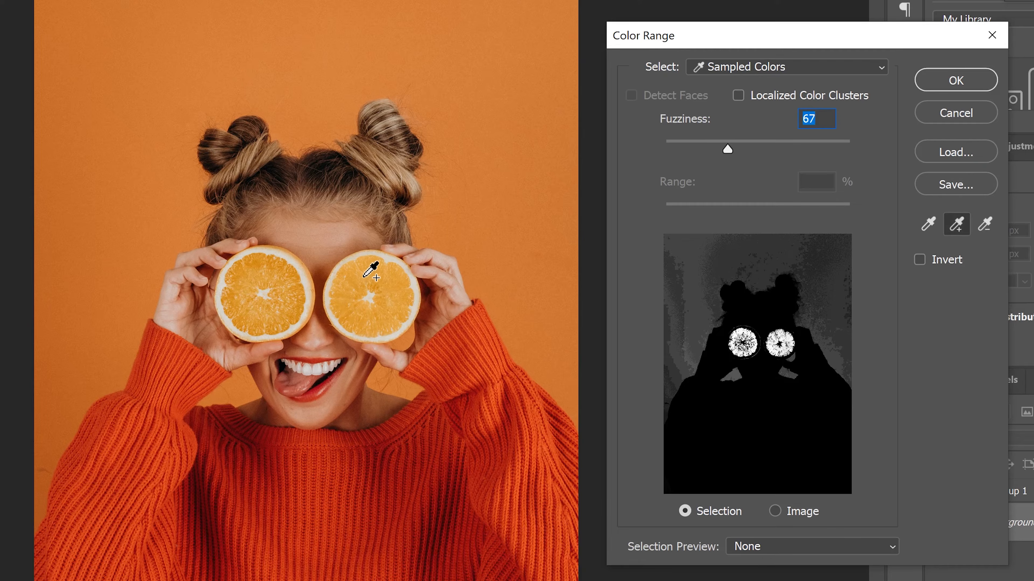
pyautogui.click(389, 285)
pyautogui.click(396, 298)
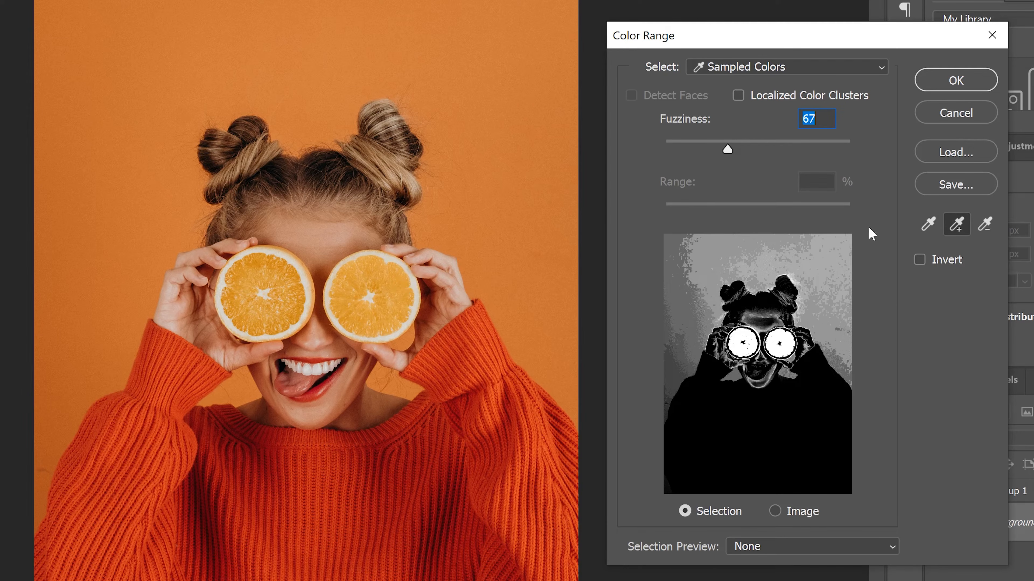
# Subtract background samples from the color range, apply the selection, then deselect it
pyautogui.click(987, 226)
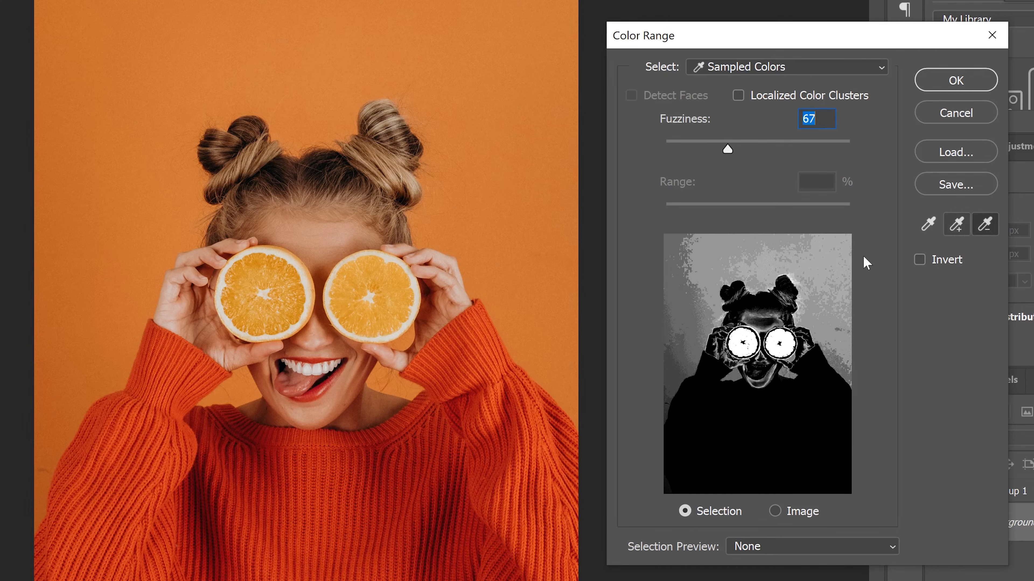
pyautogui.click(764, 263)
pyautogui.click(713, 255)
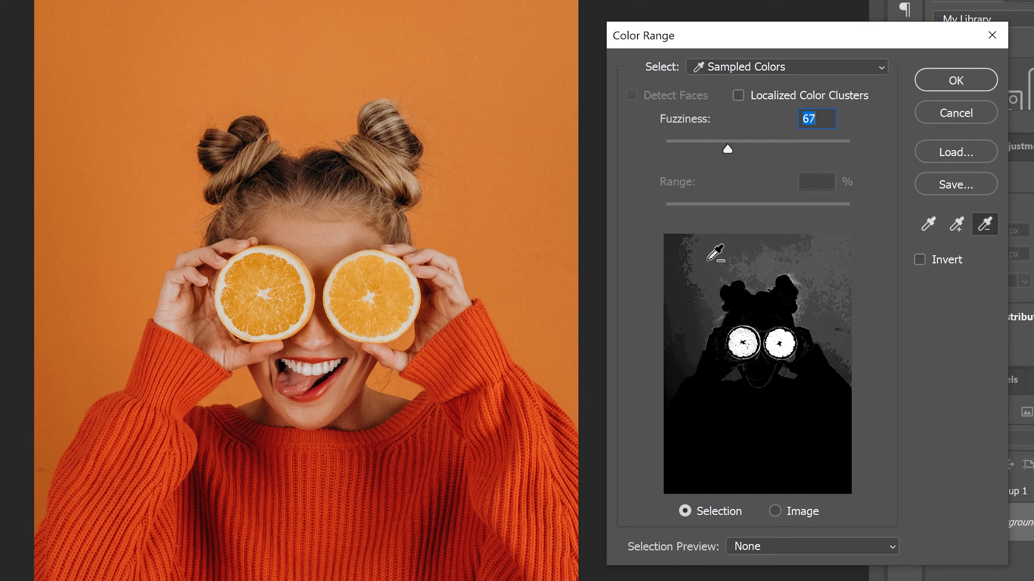
pyautogui.click(689, 298)
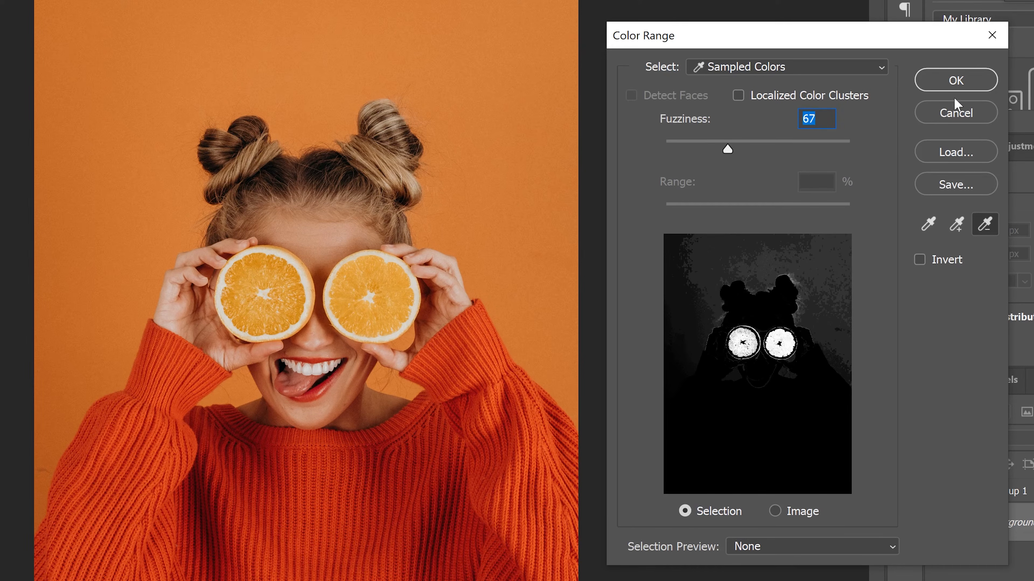
pyautogui.click(956, 82)
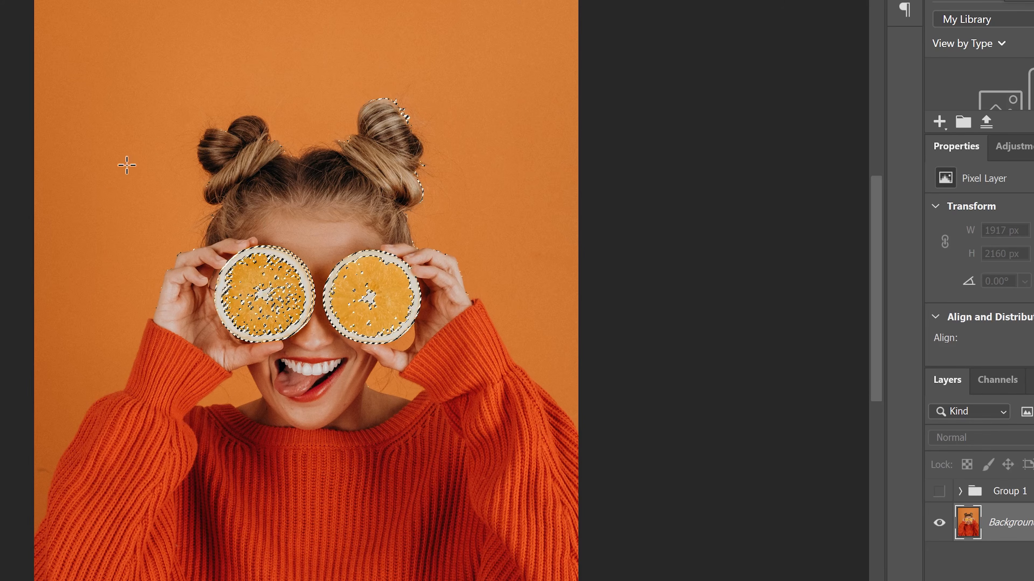
pyautogui.hotkey('ctrl', 'd')
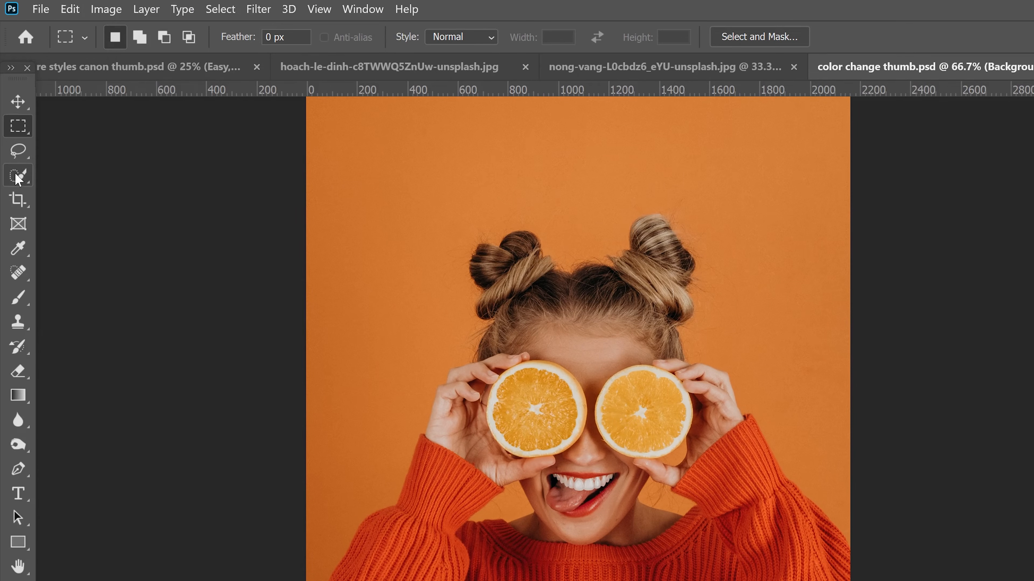
# Draw a loose Lasso selection around both orange slices
pyautogui.click(17, 152)
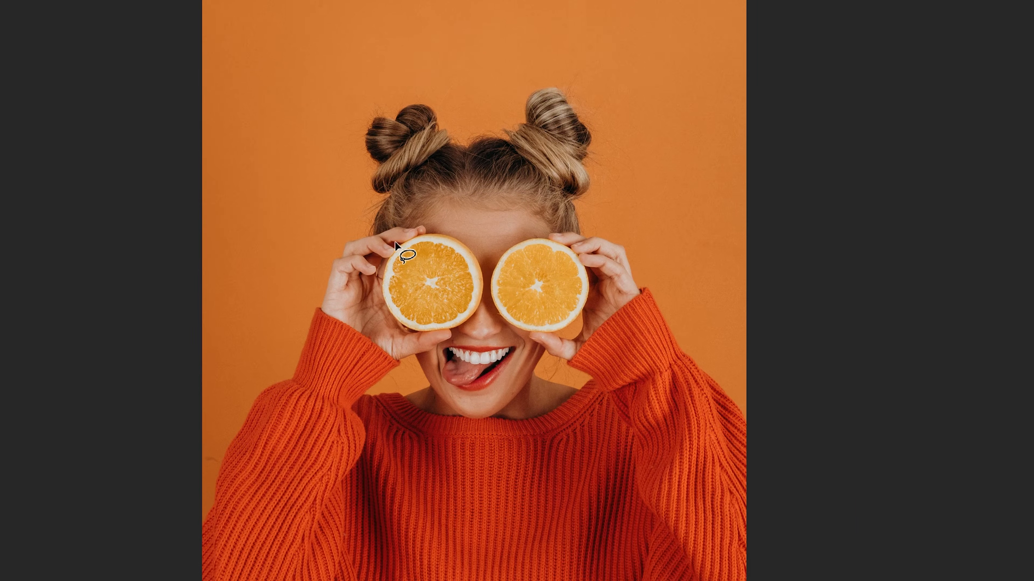
pyautogui.moveTo(394, 242); pyautogui.dragTo(383, 304)
pyautogui.moveTo(423, 337)
pyautogui.mouseDown()
pyautogui.moveTo(451, 336)
pyautogui.moveTo(488, 311)
pyautogui.moveTo(513, 331)
pyautogui.moveTo(573, 332)
pyautogui.moveTo(592, 302)
pyautogui.moveTo(595, 272)
pyautogui.moveTo(576, 243)
pyautogui.moveTo(539, 230)
pyautogui.moveTo(502, 236)
pyautogui.moveTo(488, 261)
pyautogui.mouseUp()
pyautogui.moveTo(419, 224); pyautogui.dragTo(393, 248)
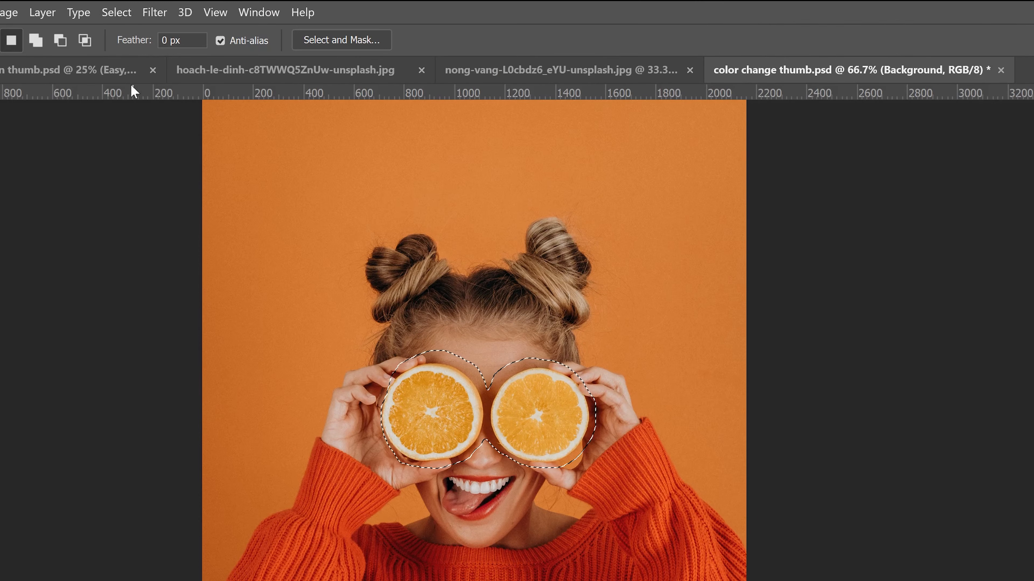
# Open Color Range within the lasso selection and add samples from the orange slices
pyautogui.click(116, 12)
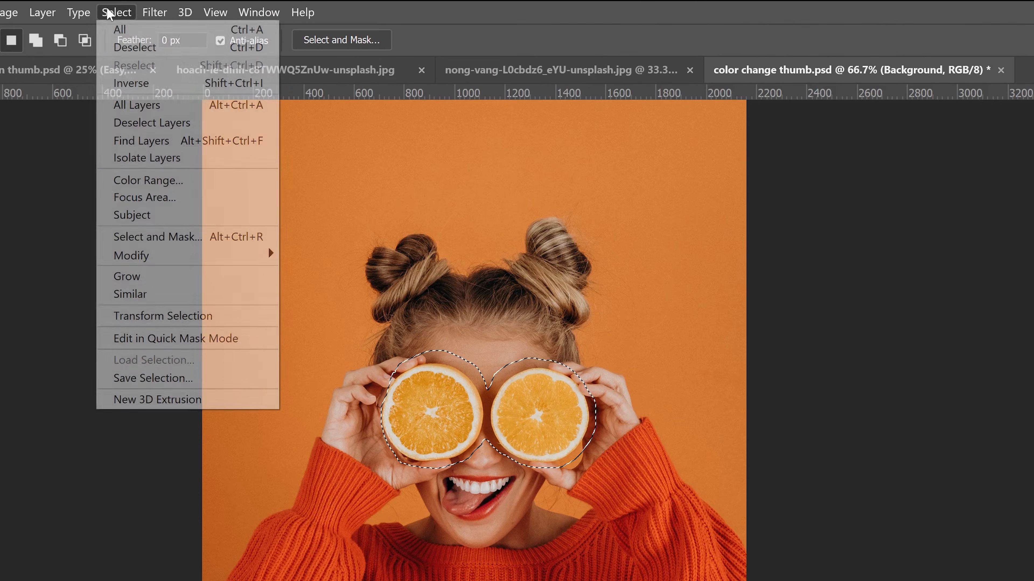
pyautogui.click(154, 185)
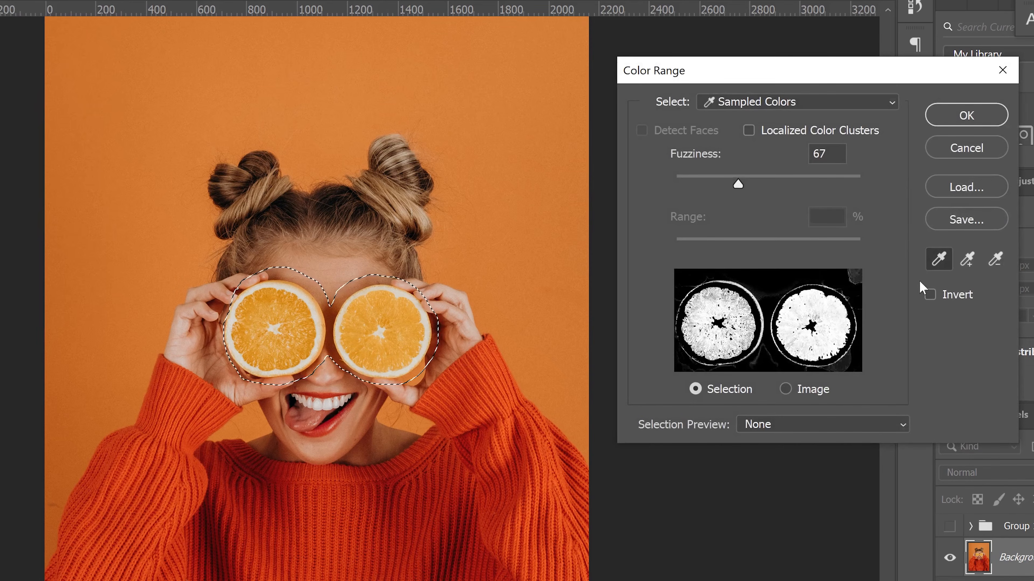
pyautogui.click(967, 259)
pyautogui.click(723, 301)
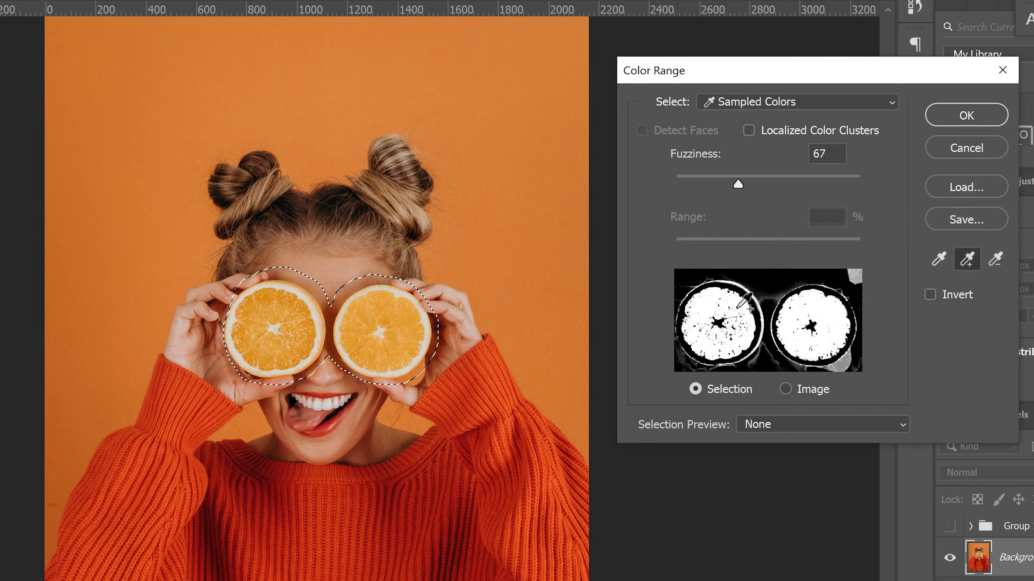
pyautogui.click(736, 306)
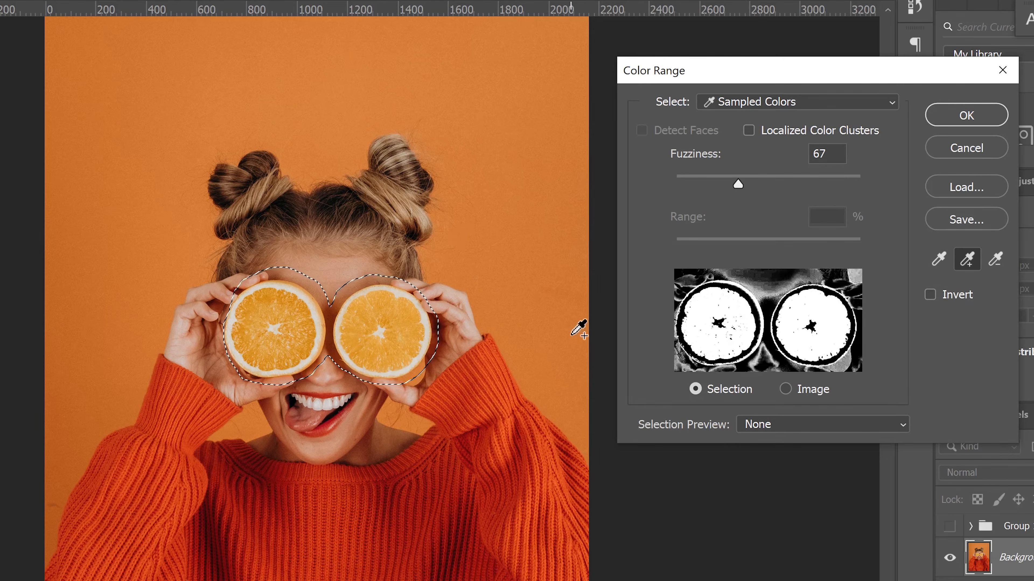
# Subtract a background sample, set Fuzziness to 64 and apply the color range selection
pyautogui.click(995, 260)
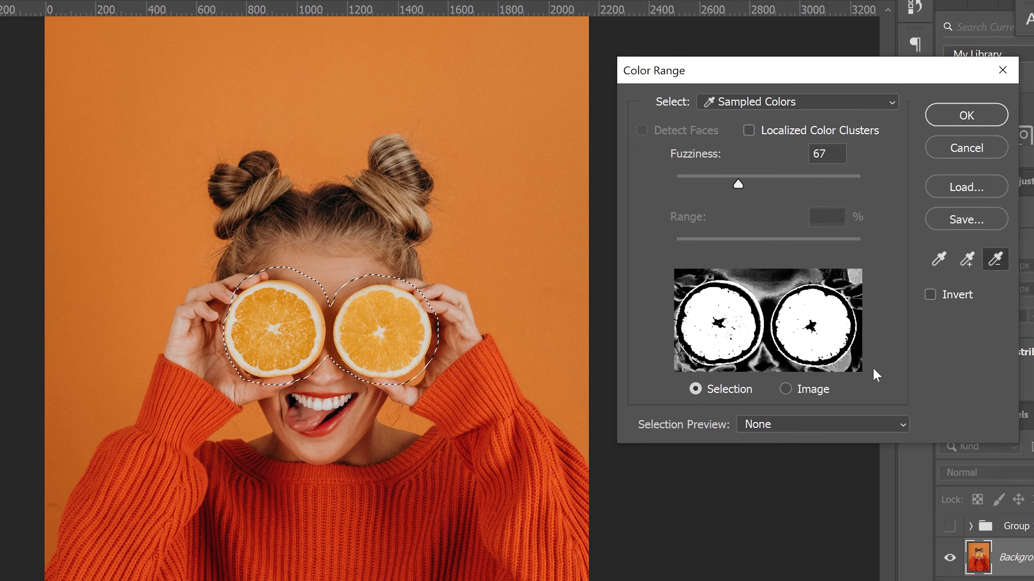
pyautogui.click(845, 365)
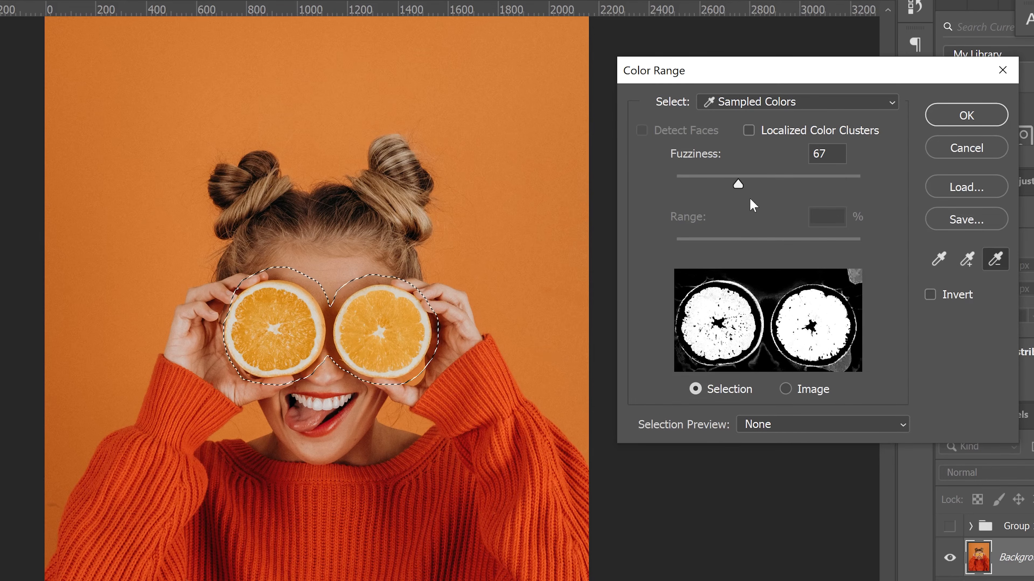
pyautogui.moveTo(738, 186)
pyautogui.mouseDown()
pyautogui.moveTo(752, 186)
pyautogui.moveTo(721, 184)
pyautogui.moveTo(737, 186)
pyautogui.mouseUp()
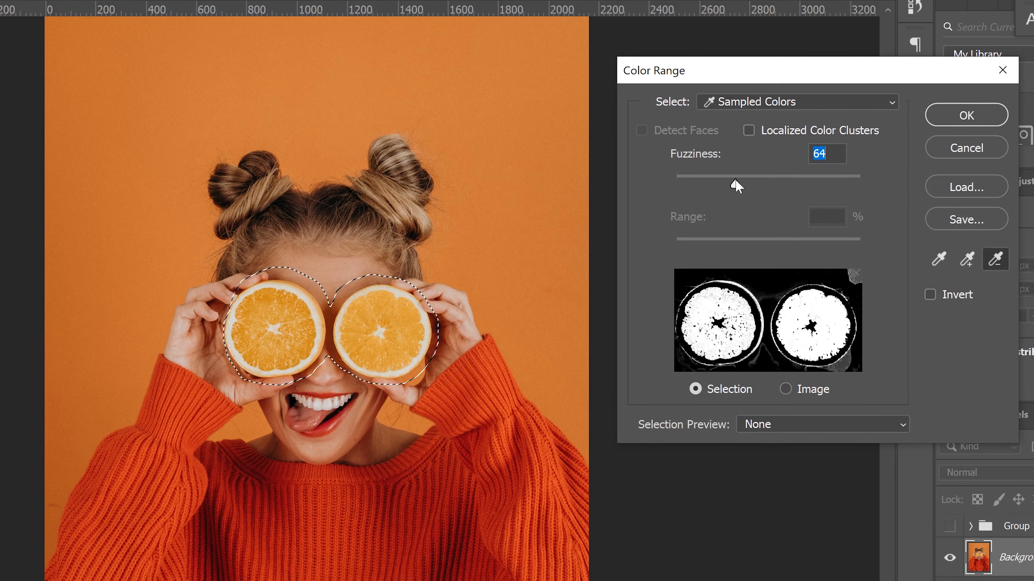
pyautogui.click(952, 122)
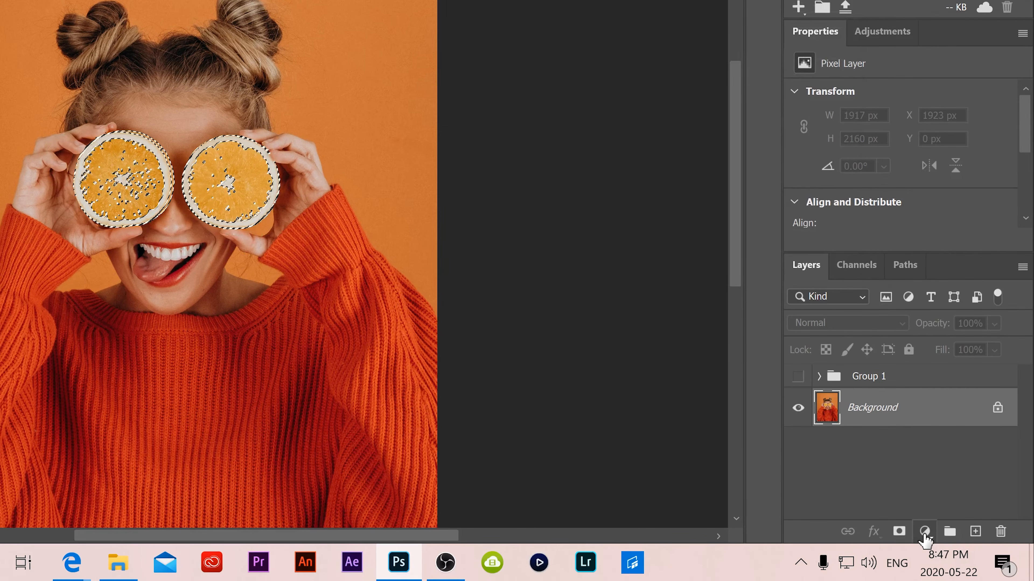
# Add a Hue/Saturation adjustment layer from the selection and set its Hue to -23
pyautogui.click(924, 532)
pyautogui.click(954, 353)
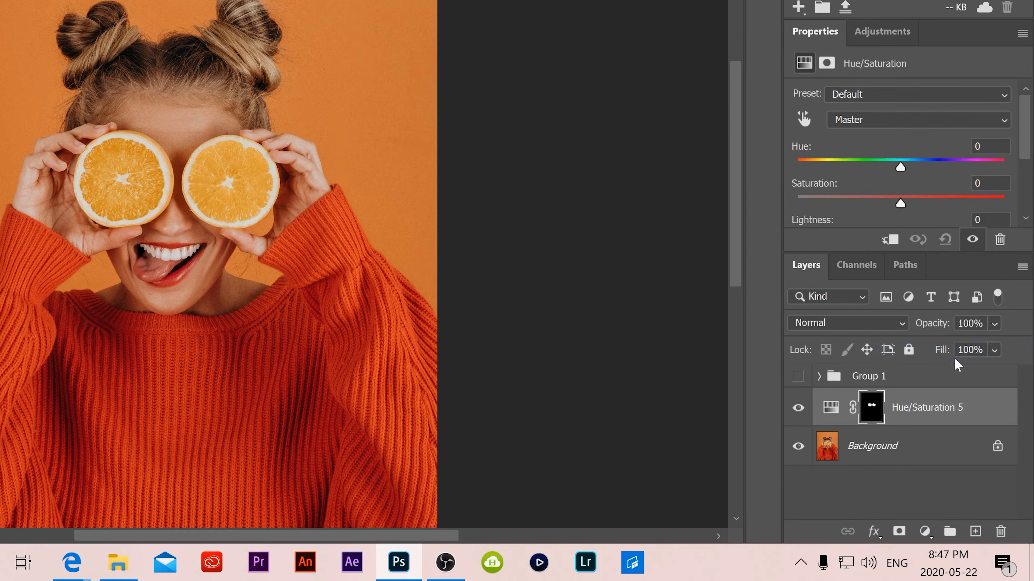
pyautogui.moveTo(902, 173); pyautogui.dragTo(969, 163)
pyautogui.moveTo(911, 167); pyautogui.dragTo(877, 166)
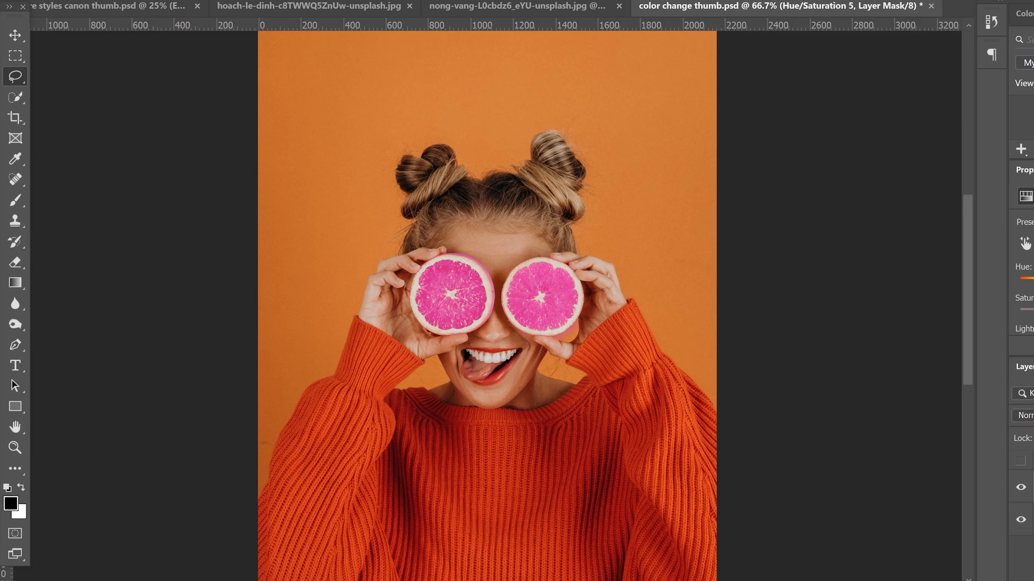
# Select the adjustment layer's mask and paint black over the fingertips with a 50 px, 61% hardness brush
pyautogui.hotkey('ctrl', '+')
pyautogui.hotkey('ctrl', '+')
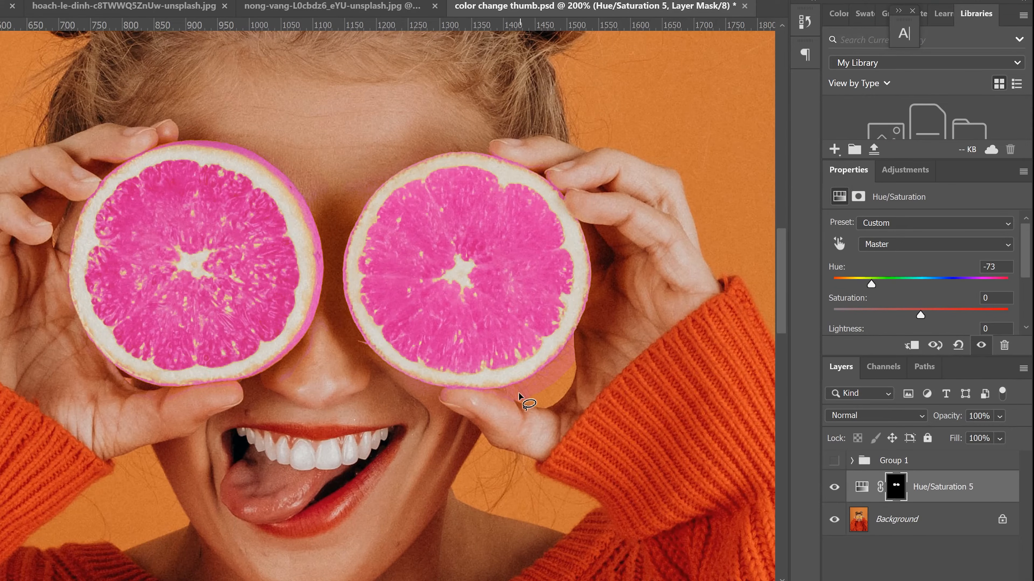
pyautogui.click(897, 488)
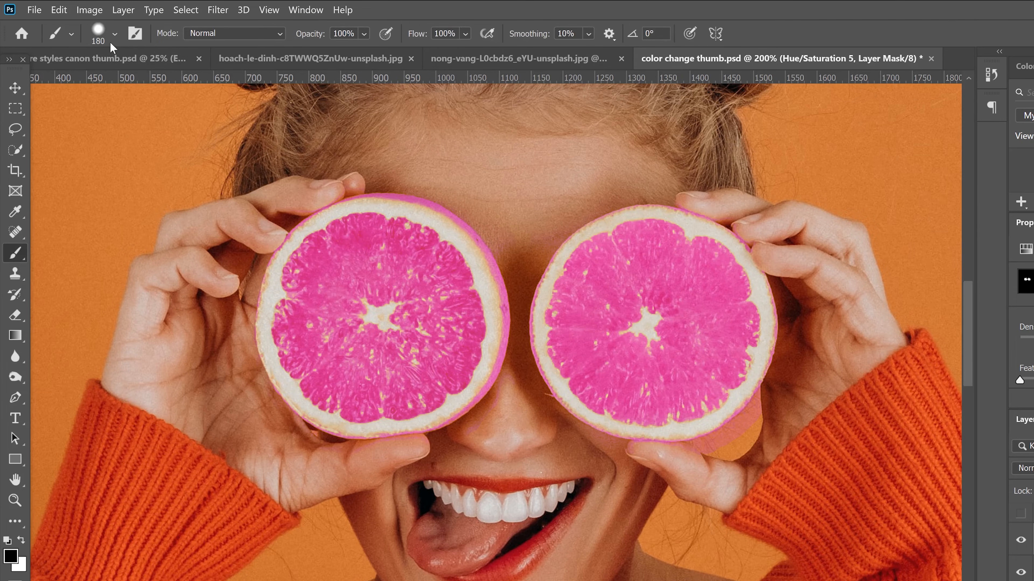
pyautogui.click(112, 35)
pyautogui.moveTo(135, 83); pyautogui.dragTo(116, 84)
pyautogui.moveTo(142, 120); pyautogui.dragTo(144, 119)
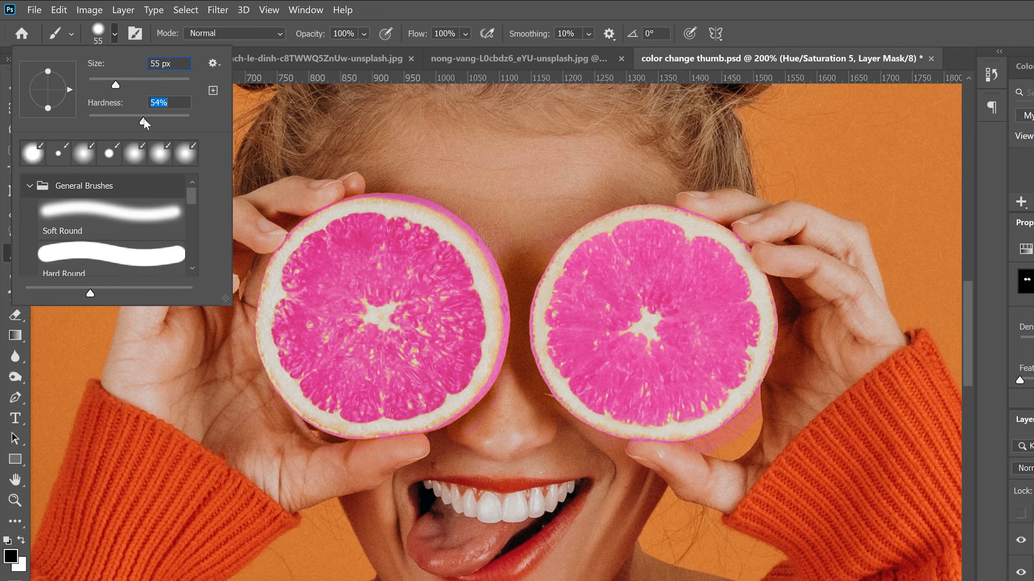
pyautogui.moveTo(116, 84); pyautogui.dragTo(115, 84)
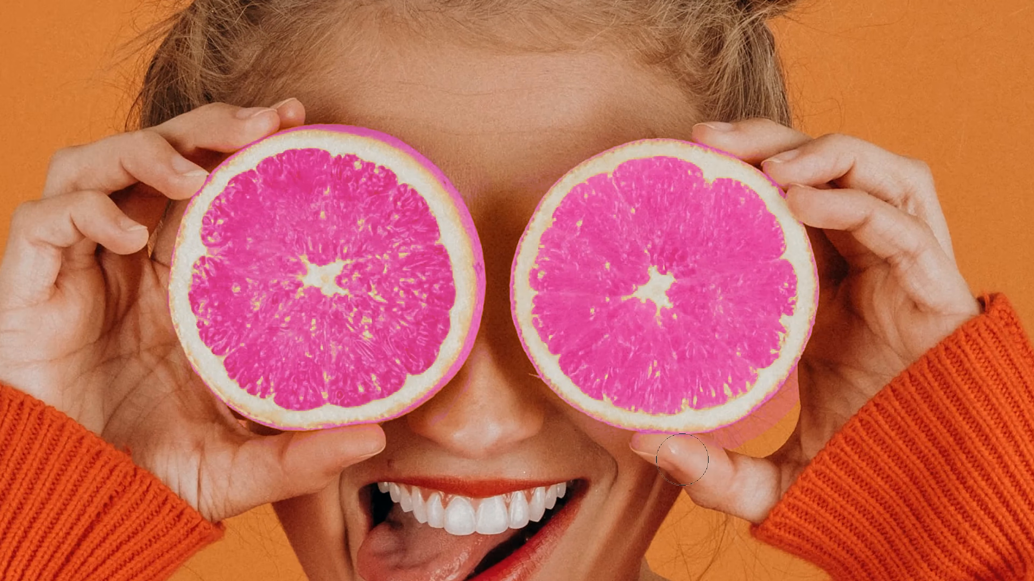
pyautogui.moveTo(682, 459); pyautogui.dragTo(753, 439)
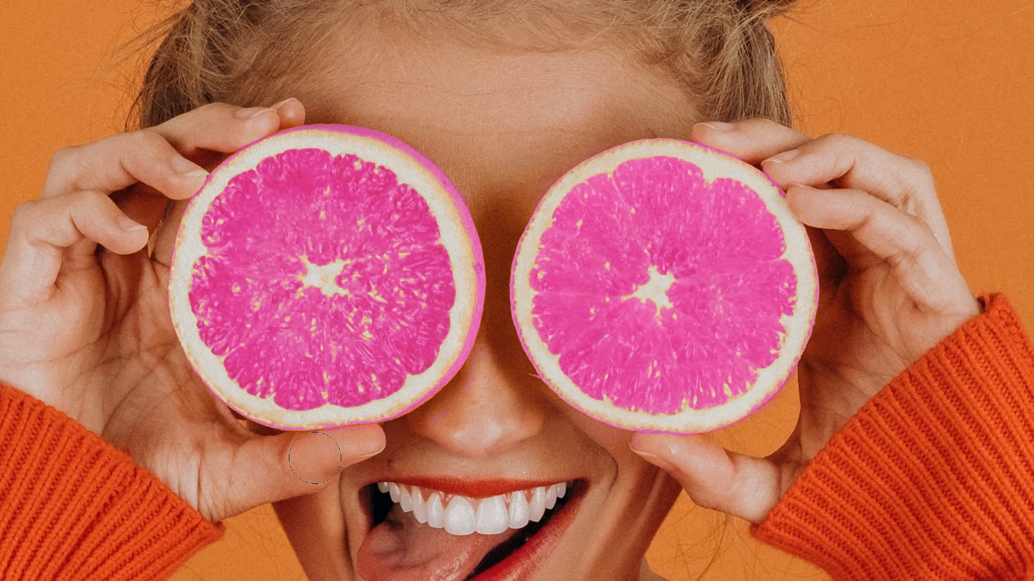
pyautogui.moveTo(424, 433)
pyautogui.mouseDown()
pyautogui.moveTo(472, 408)
pyautogui.moveTo(461, 379)
pyautogui.moveTo(516, 367)
pyautogui.moveTo(517, 460)
pyautogui.mouseUp()
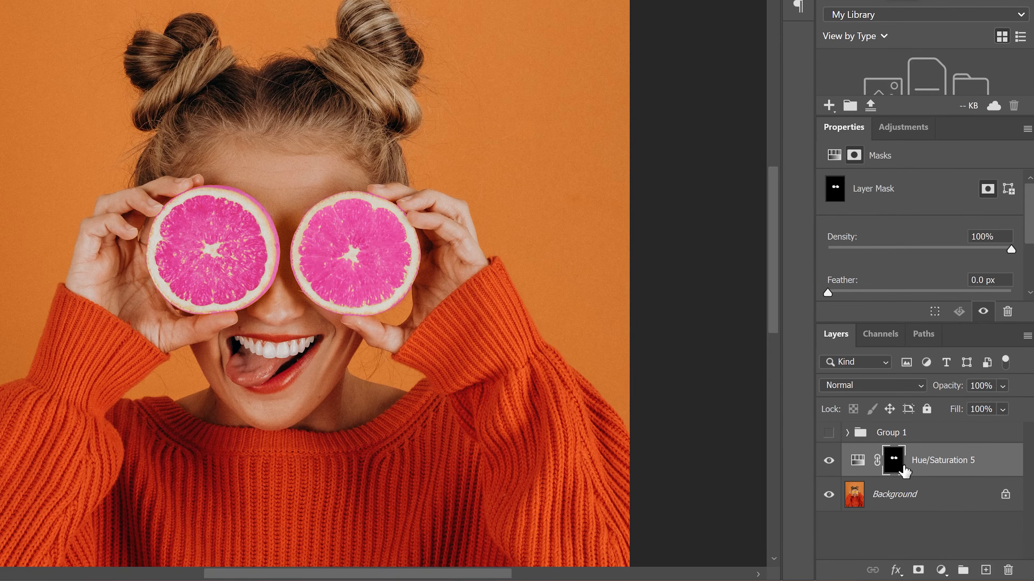
# Duplicate the Hue/Saturation 5 adjustment layer
pyautogui.click(895, 457)
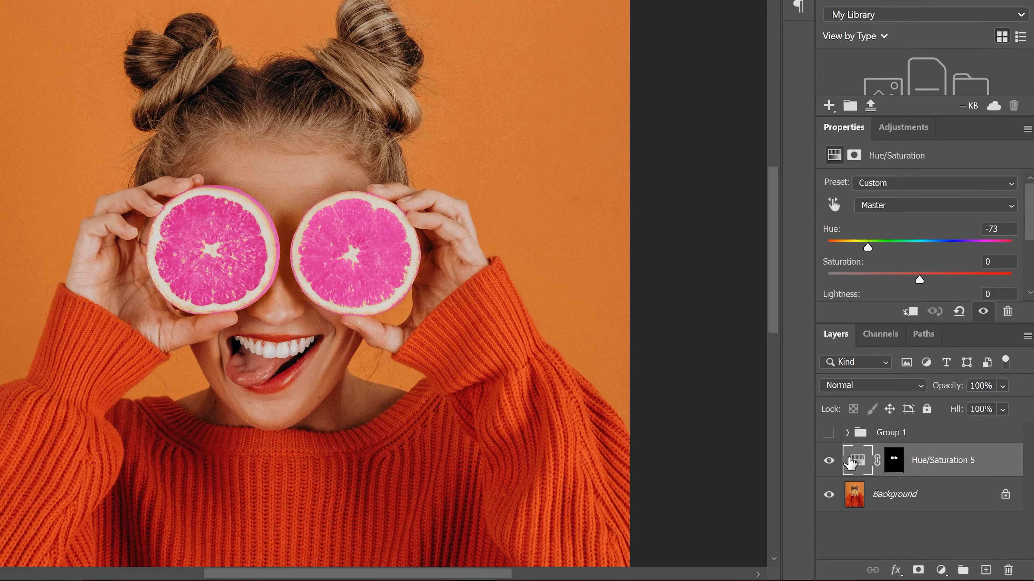
pyautogui.hotkey('ctrl', 'j')
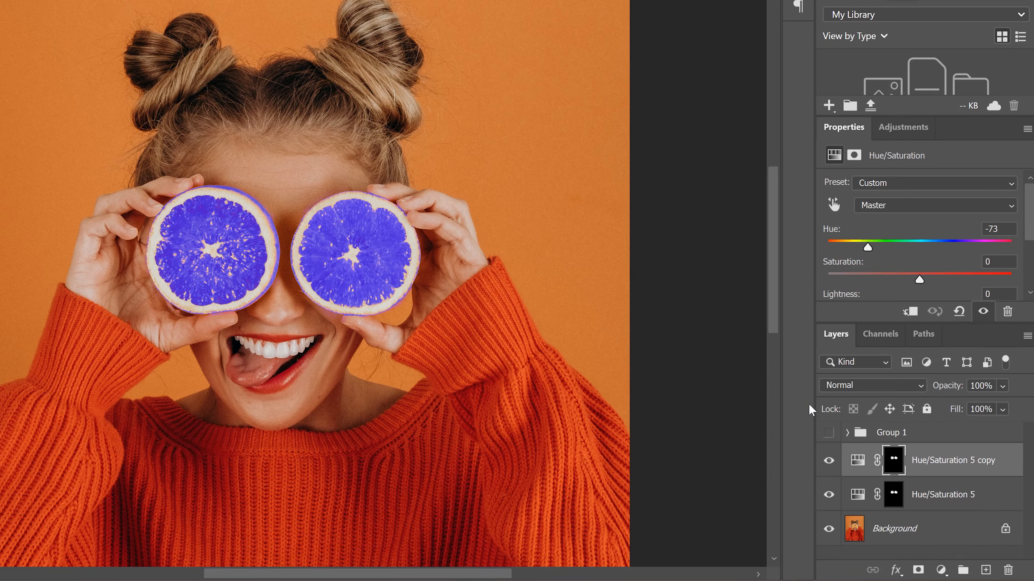
# On the Hue/Saturation 5 copy layer's mask, paint black over the left orange with a 130 px brush
pyautogui.click(894, 463)
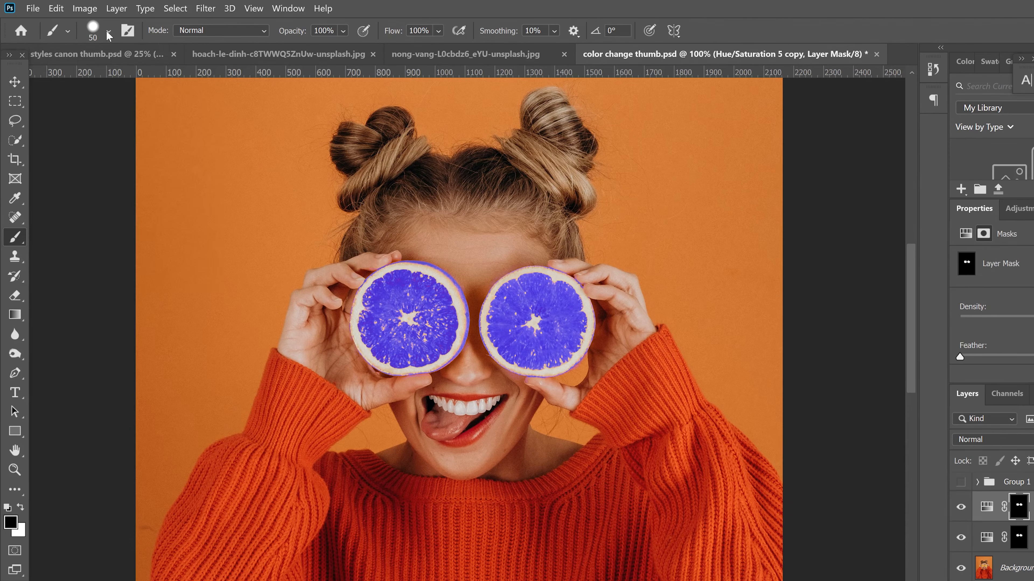
pyautogui.click(108, 33)
pyautogui.moveTo(114, 79); pyautogui.dragTo(139, 80)
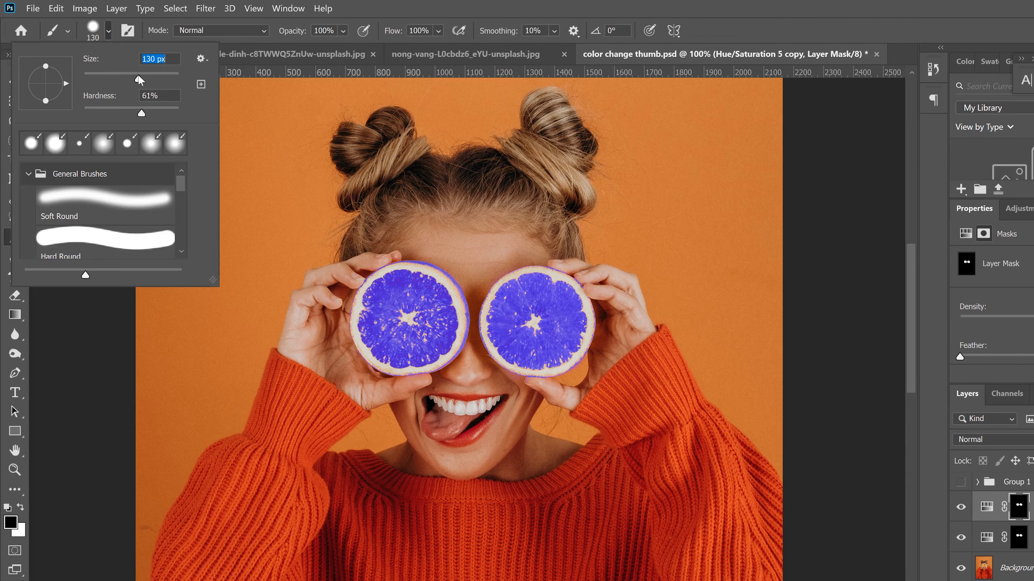
pyautogui.press('Return')
pyautogui.moveTo(367, 293)
pyautogui.mouseDown()
pyautogui.moveTo(369, 377)
pyautogui.moveTo(389, 392)
pyautogui.moveTo(400, 338)
pyautogui.moveTo(415, 414)
pyautogui.moveTo(424, 284)
pyautogui.moveTo(429, 400)
pyautogui.moveTo(444, 273)
pyautogui.moveTo(448, 387)
pyautogui.mouseUp()
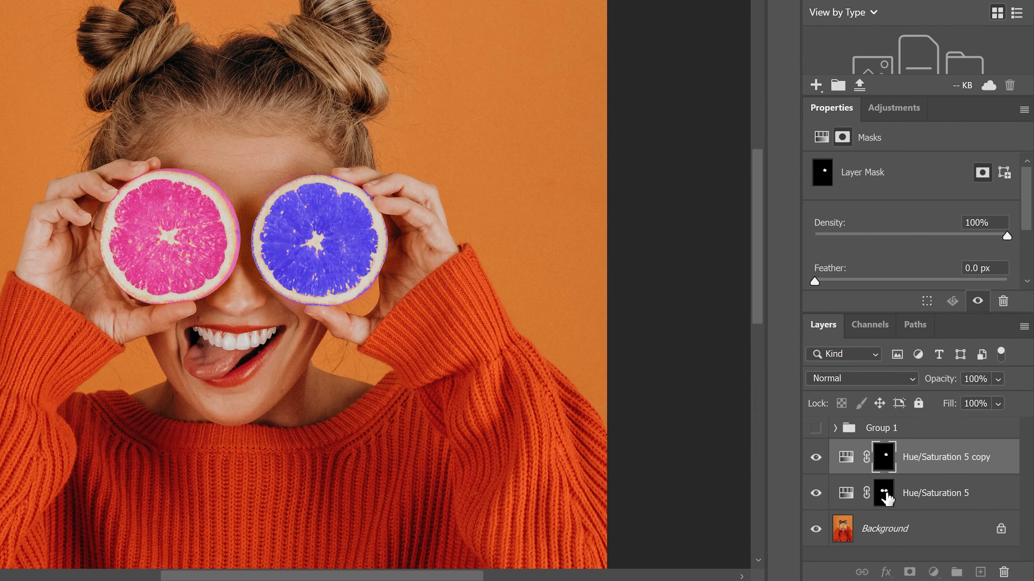
# Paint black over the right orange on the Hue/Saturation 5 mask and set that layer's Hue to +173
pyautogui.click(884, 494)
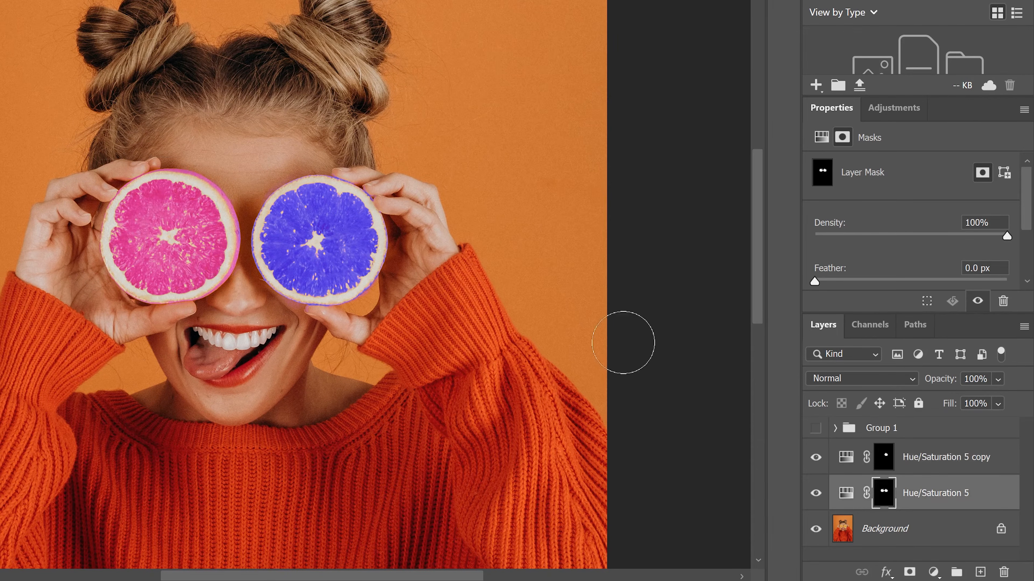
pyautogui.moveTo(366, 293); pyautogui.dragTo(356, 187)
pyautogui.moveTo(334, 293)
pyautogui.mouseDown()
pyautogui.moveTo(321, 245)
pyautogui.moveTo(269, 245)
pyautogui.moveTo(273, 281)
pyautogui.mouseUp()
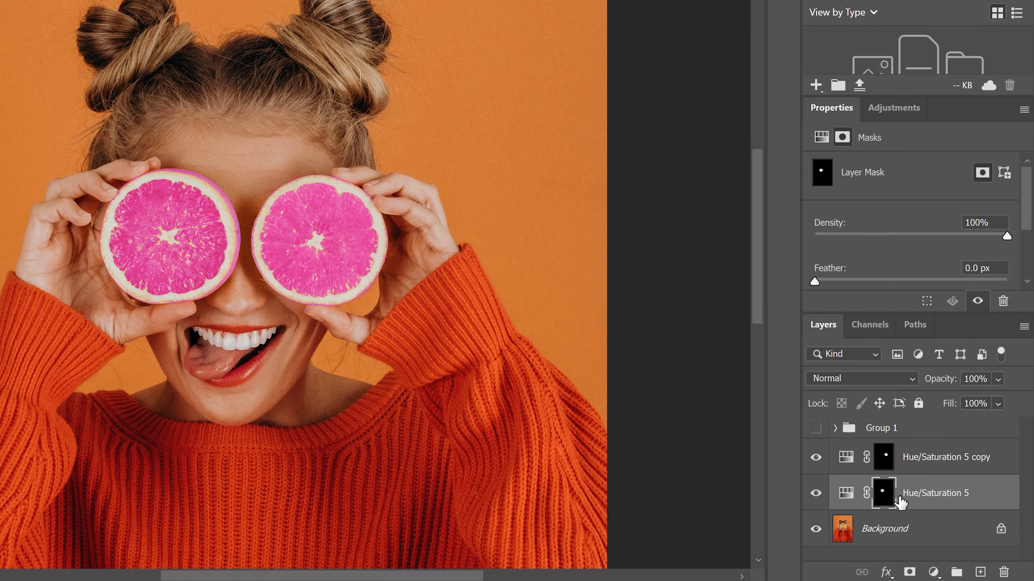
pyautogui.click(851, 499)
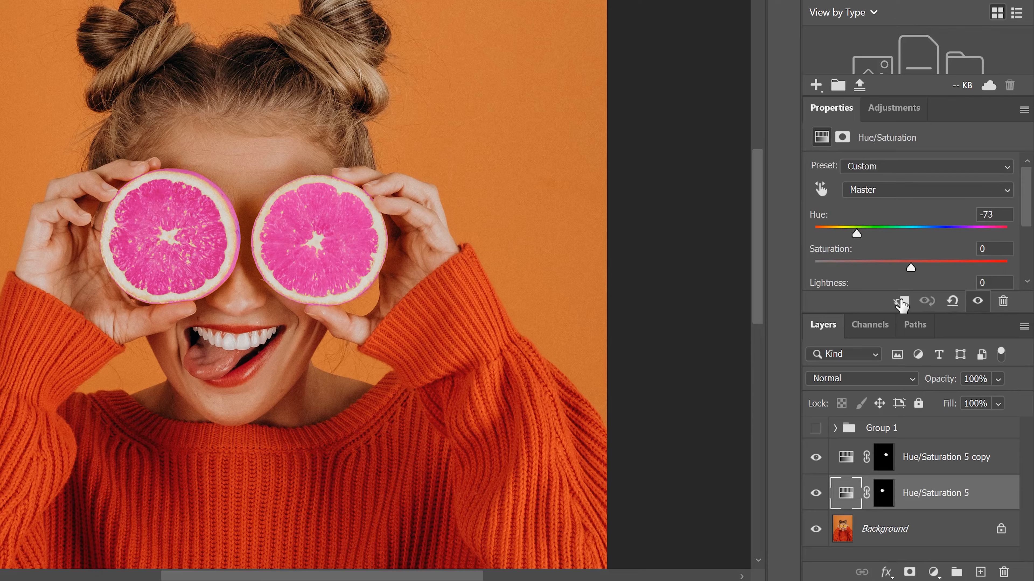
pyautogui.moveTo(857, 236); pyautogui.dragTo(1003, 236)
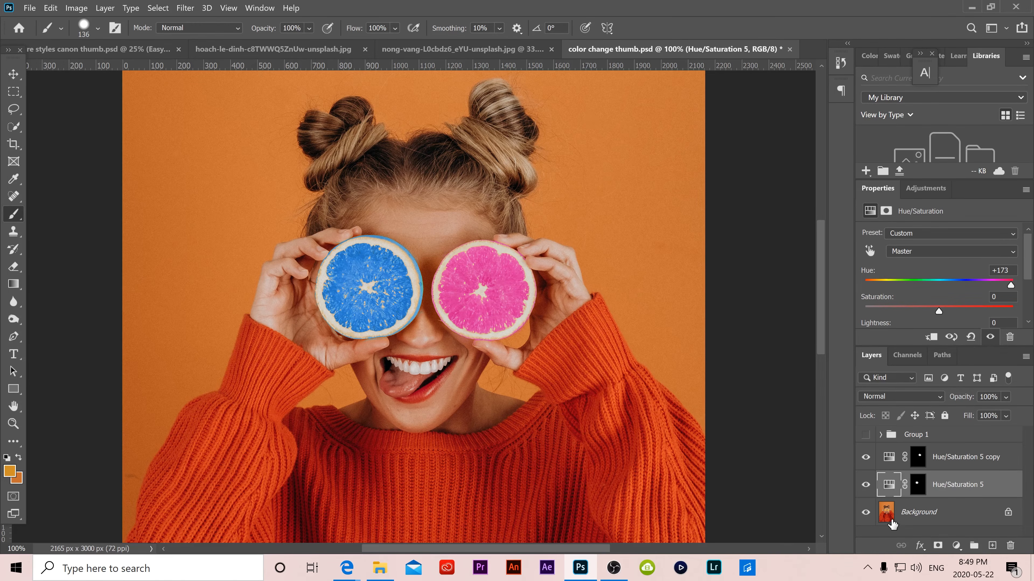
# With the Background layer selected, use Color Range to sample and select the orange backdrop
pyautogui.click(896, 516)
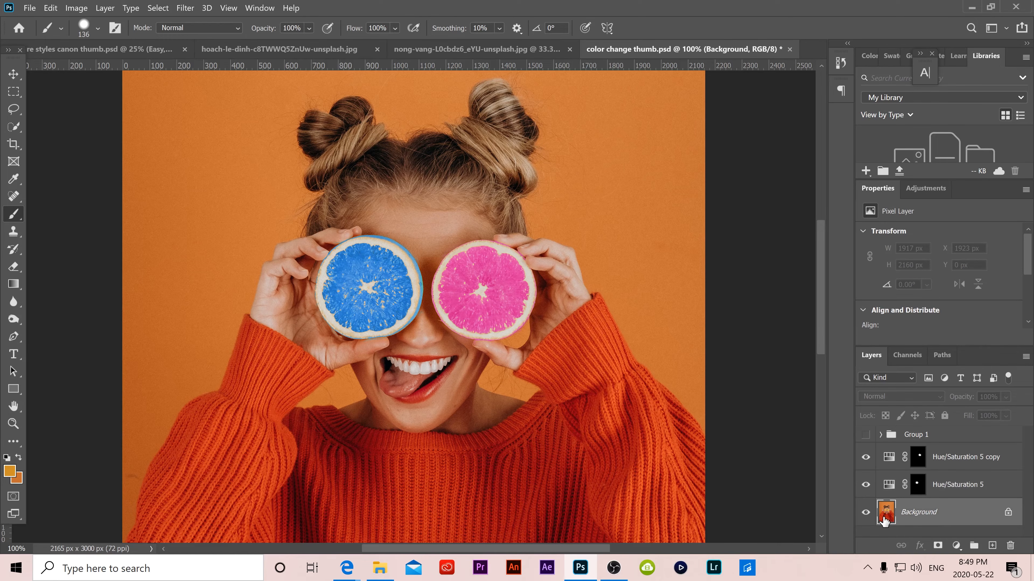
pyautogui.click(158, 8)
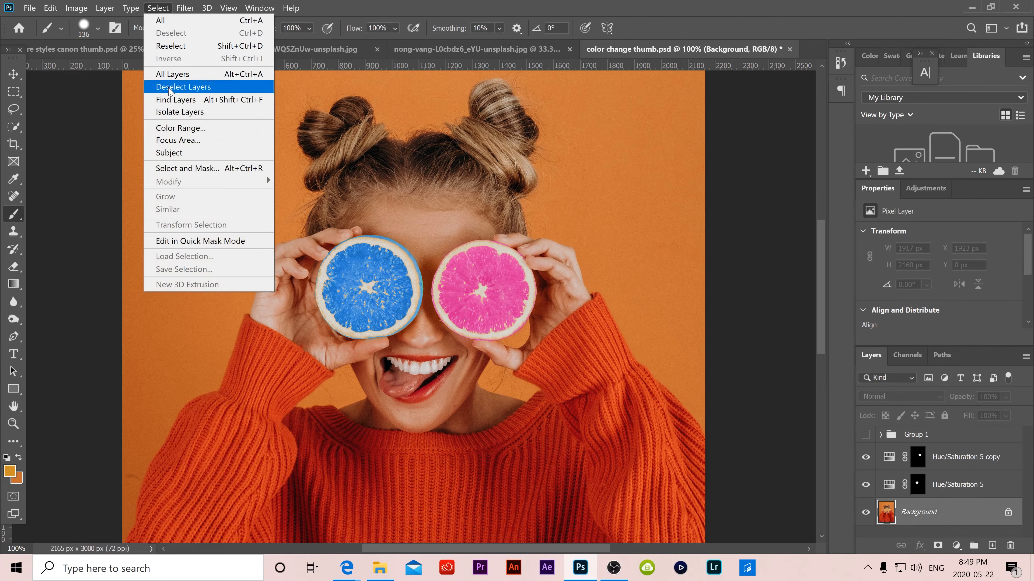
pyautogui.click(175, 129)
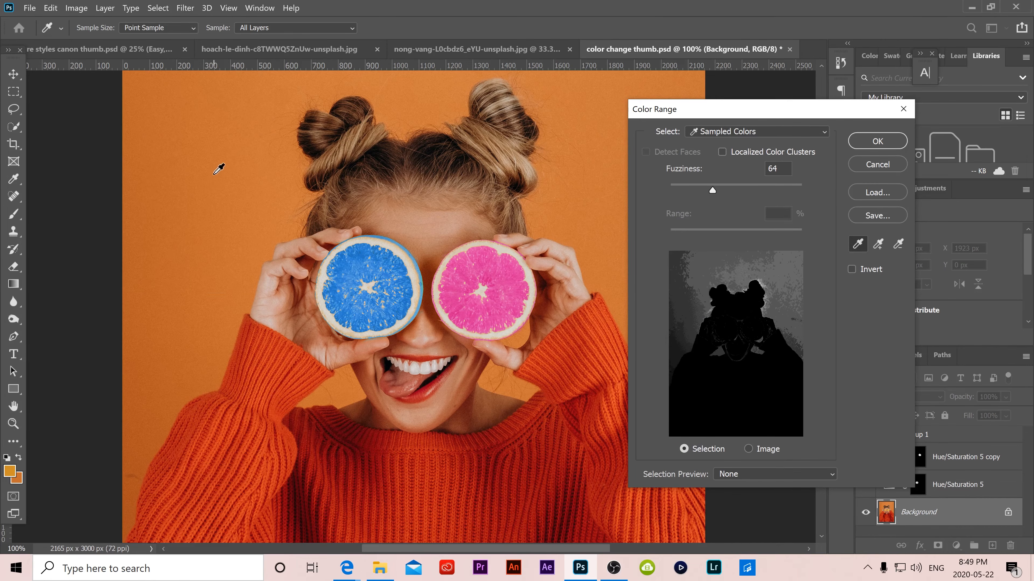
pyautogui.click(228, 184)
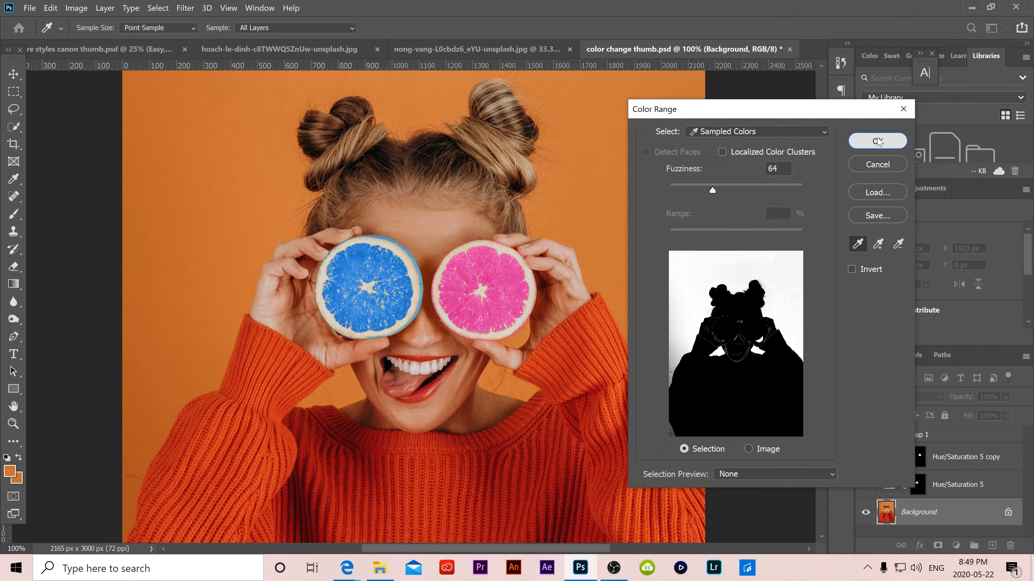
pyautogui.click(988, 88)
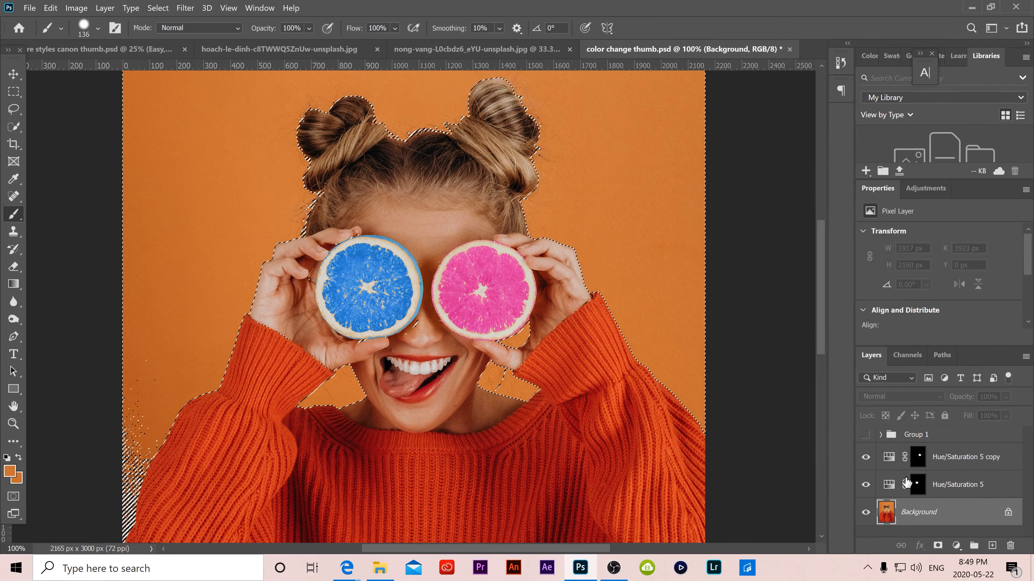
# Add a Hue/Saturation adjustment layer from the backdrop selection and set its Hue to +48
pyautogui.click(956, 546)
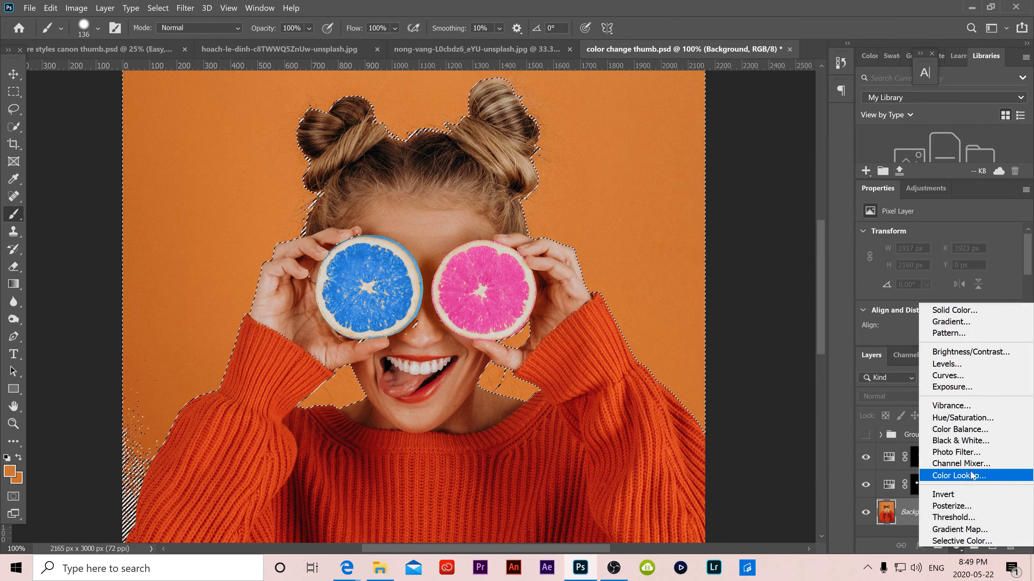
pyautogui.click(971, 423)
pyautogui.moveTo(938, 284)
pyautogui.mouseDown()
pyautogui.moveTo(897, 287)
pyautogui.moveTo(974, 291)
pyautogui.mouseUp()
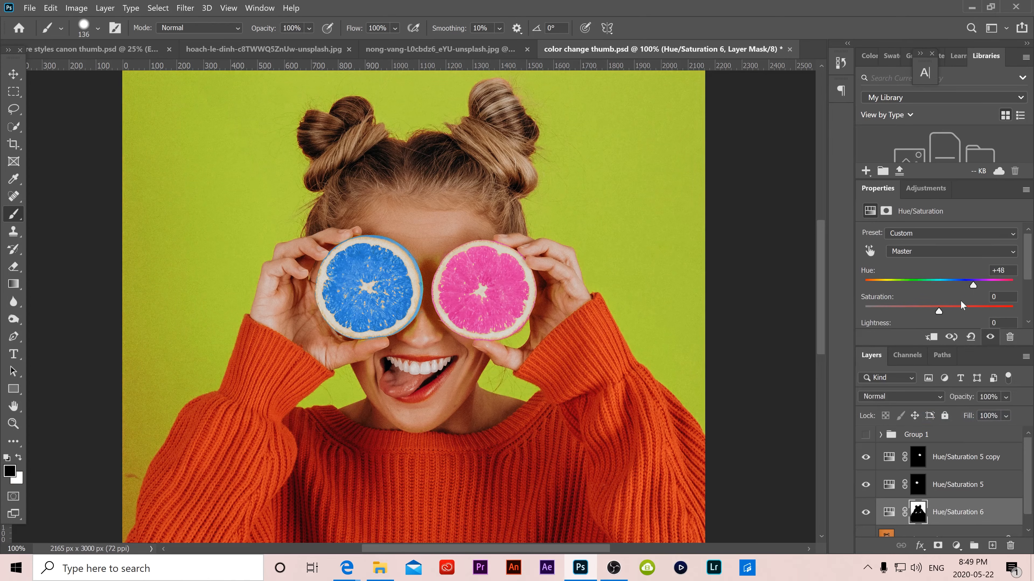